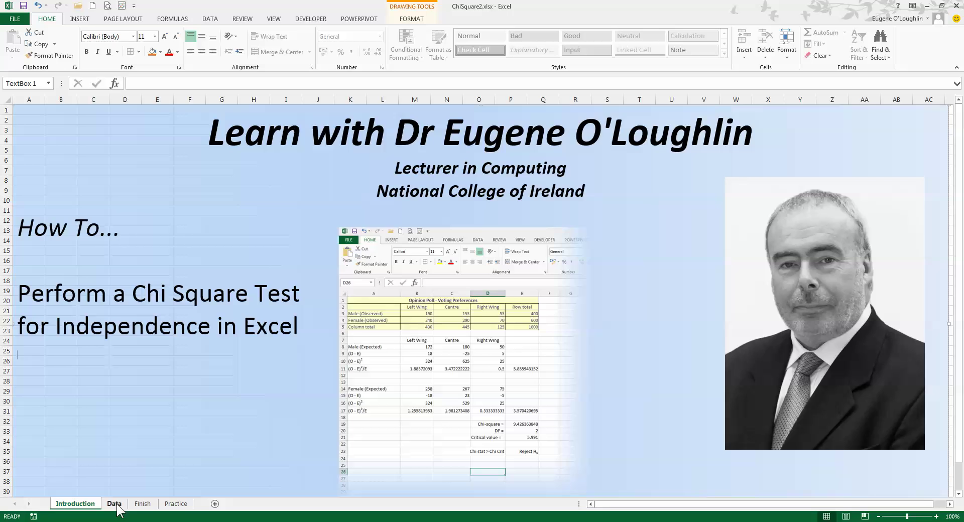
- Switch to the Data sheet with the opinion poll table and select cell A9
left_click(117, 506)
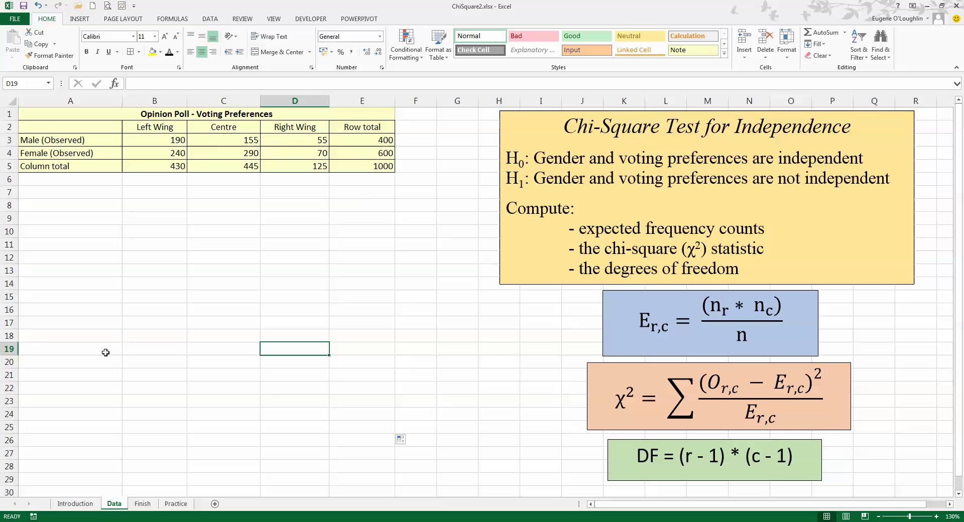
left_click(83, 218)
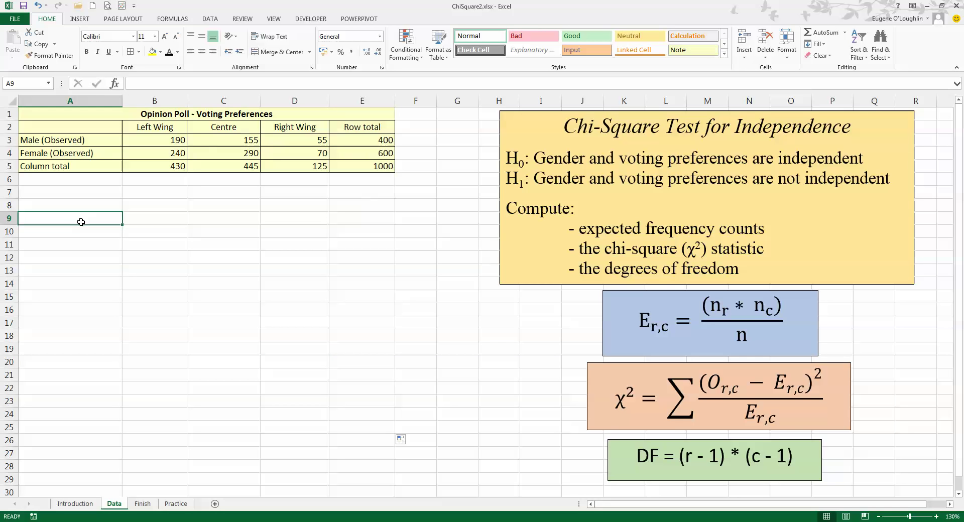
- Copy the A2:D2 party headers into row 9 and label A10 'Males (exp)'
left_click(75, 153)
left_click_drag(71, 127, 300, 127)
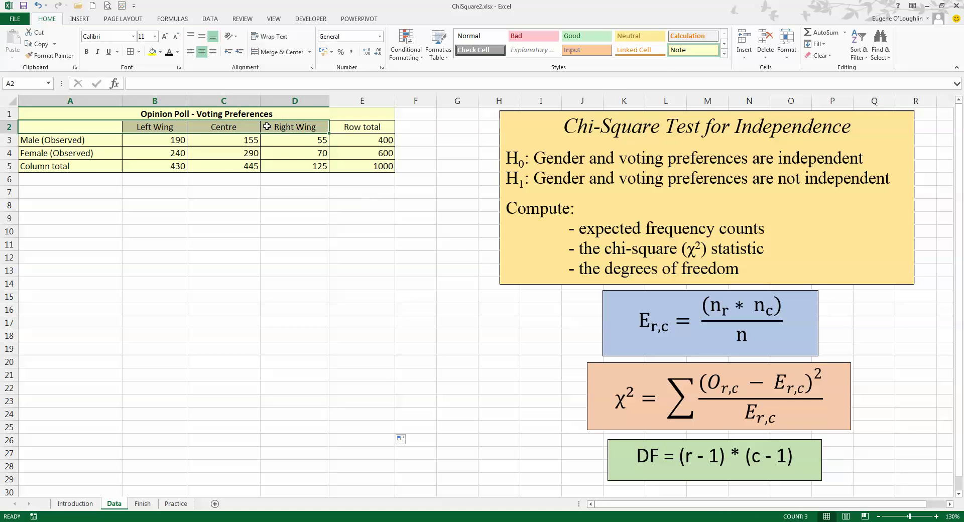
key("ctrl+c")
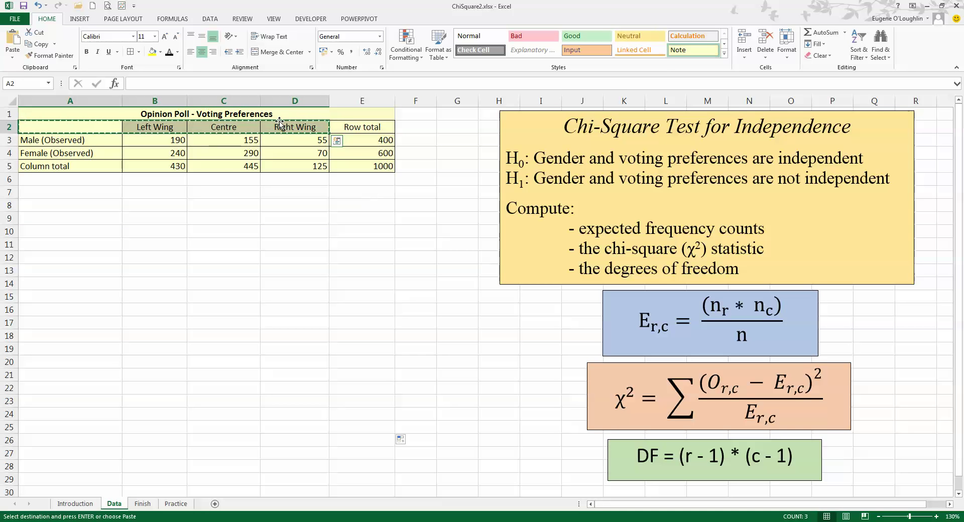
left_click(72, 221)
key("ctrl+v")
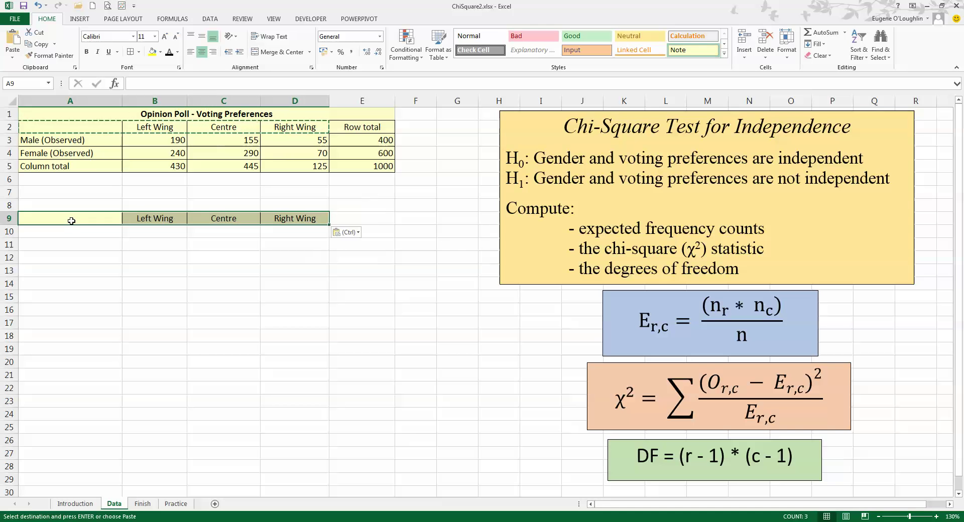
left_click(70, 230)
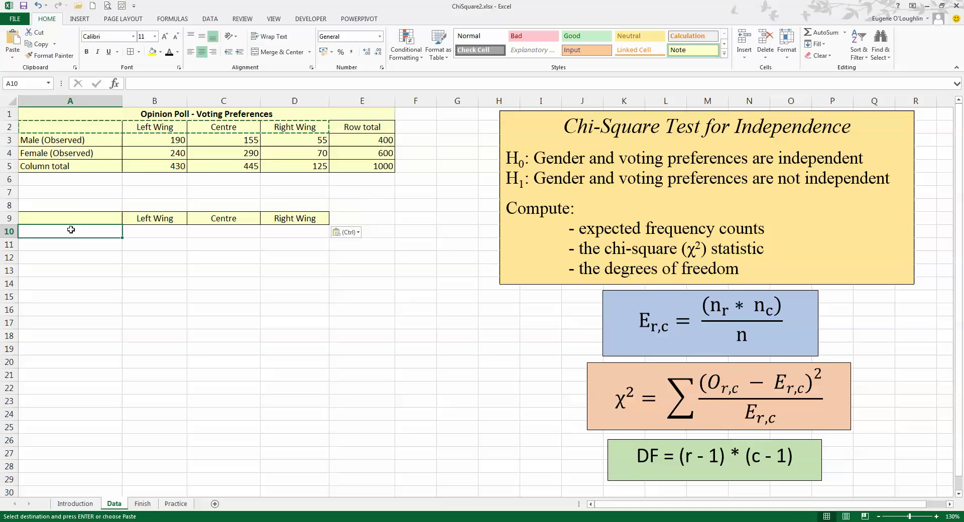
type("Males (exp)")
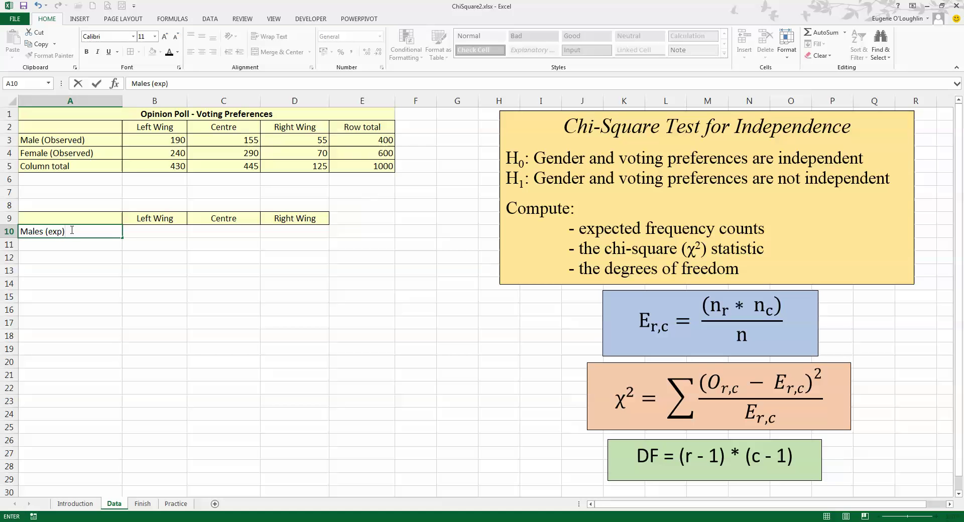
key("Return")
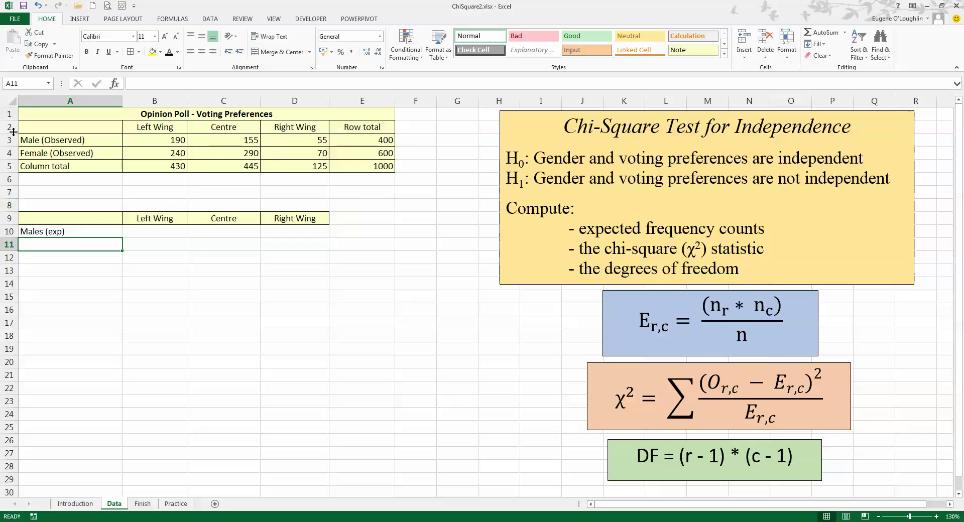
- Copy the party headers into row 17 and label A18 'Females (Exp)'
left_click_drag(106, 128, 264, 123)
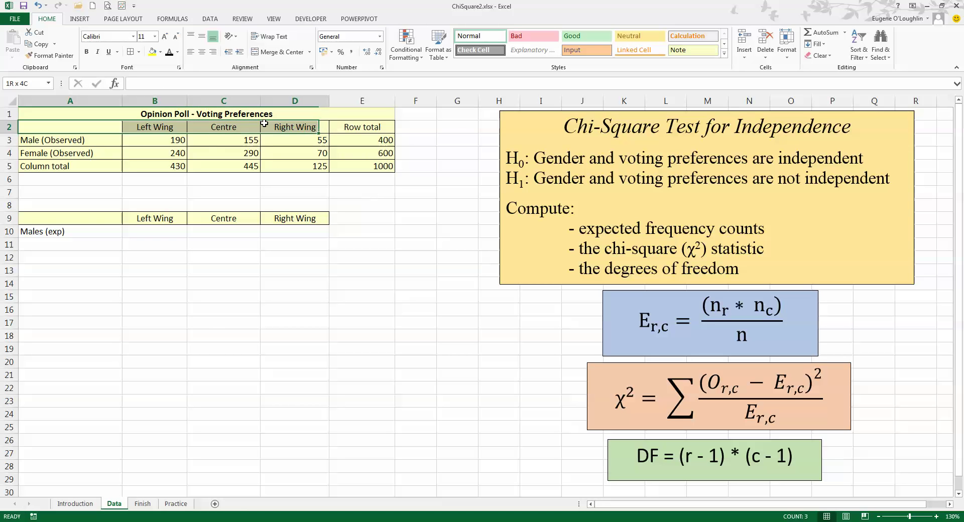
key("ctrl+c")
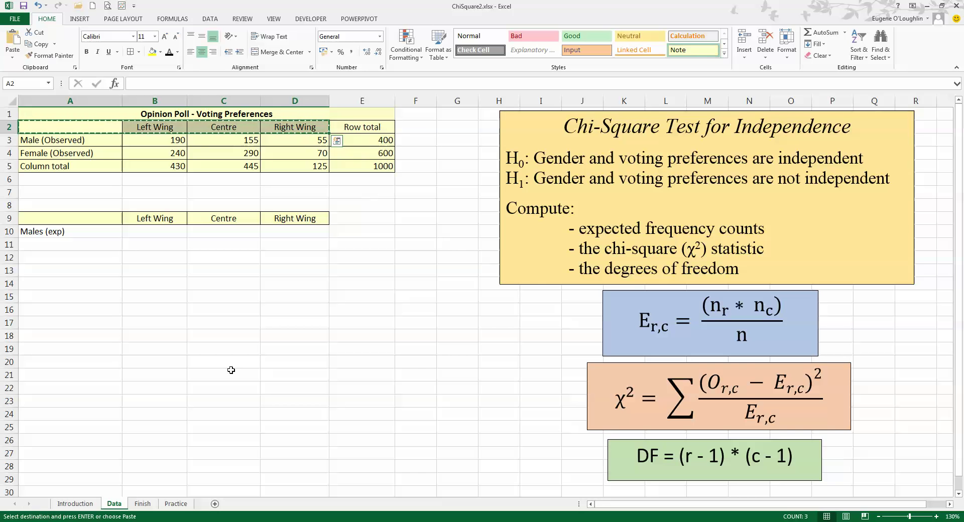
left_click(51, 326)
key("ctrl+v")
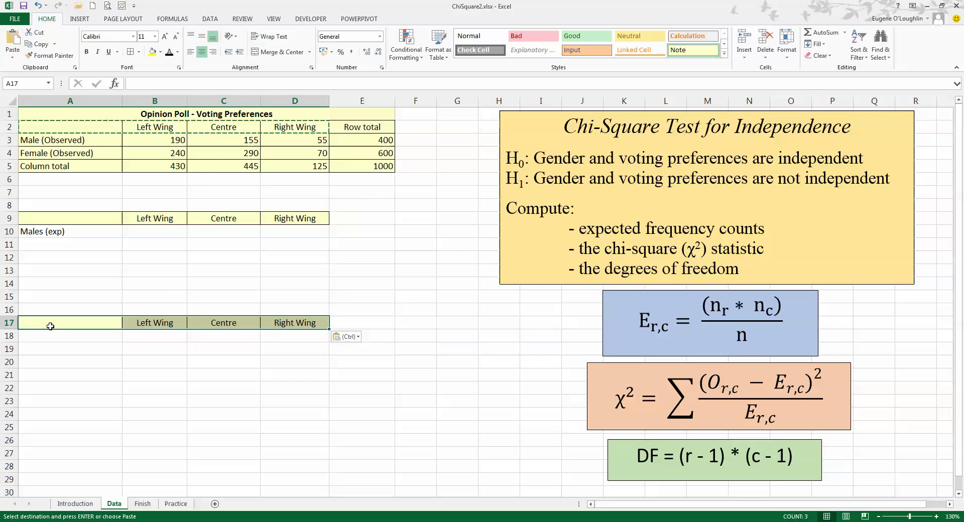
left_click(99, 341)
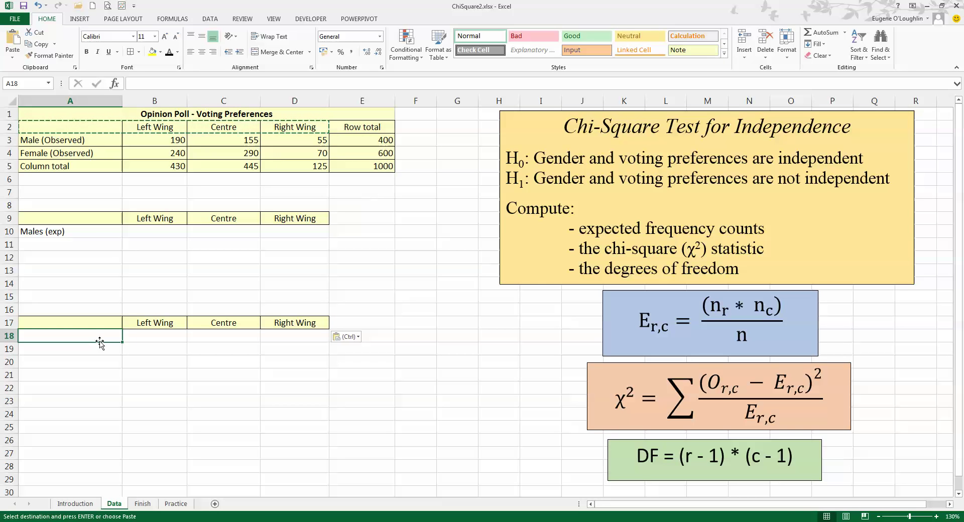
type("Females (Exp)")
key("Return")
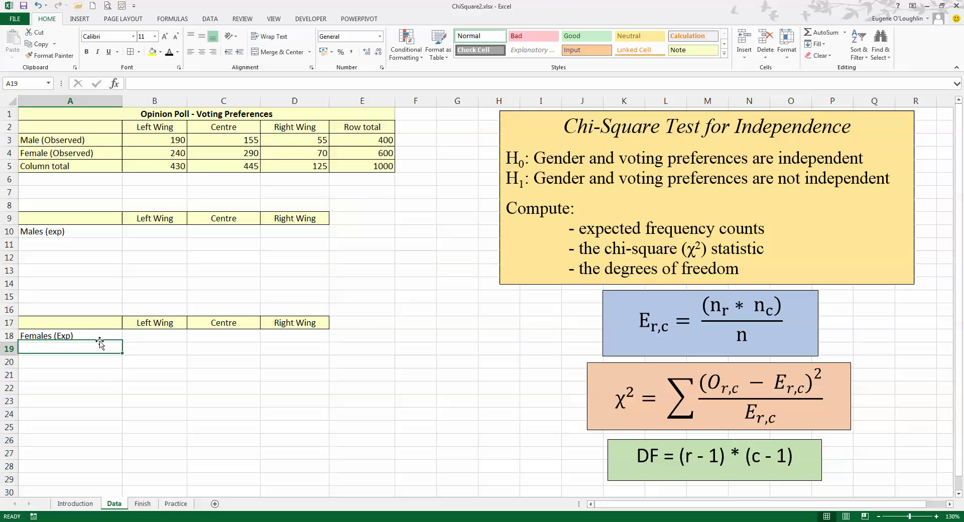
left_click(161, 230)
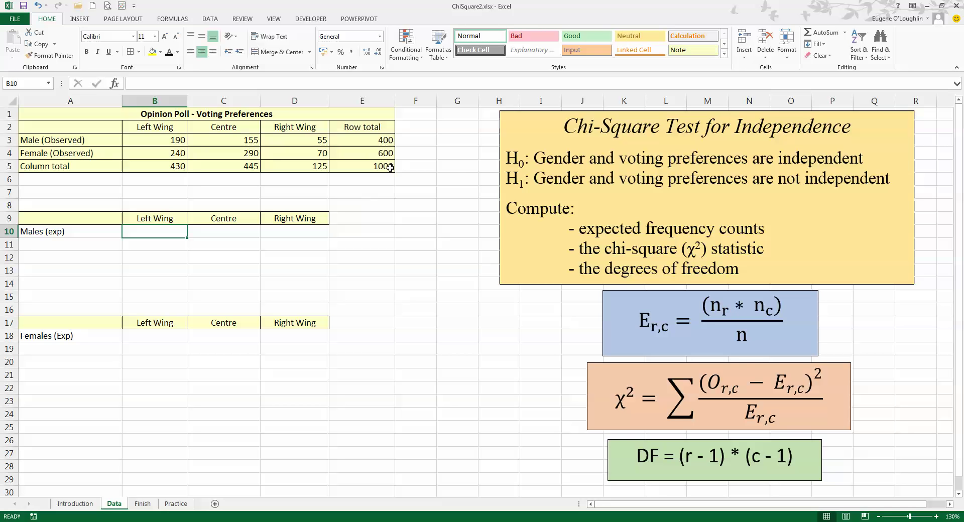
left_click(388, 143)
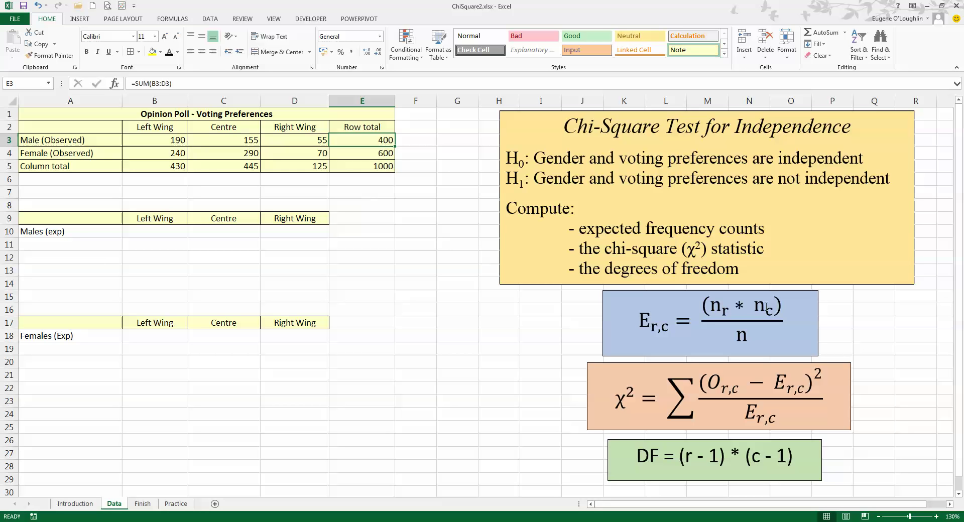
left_click(167, 165)
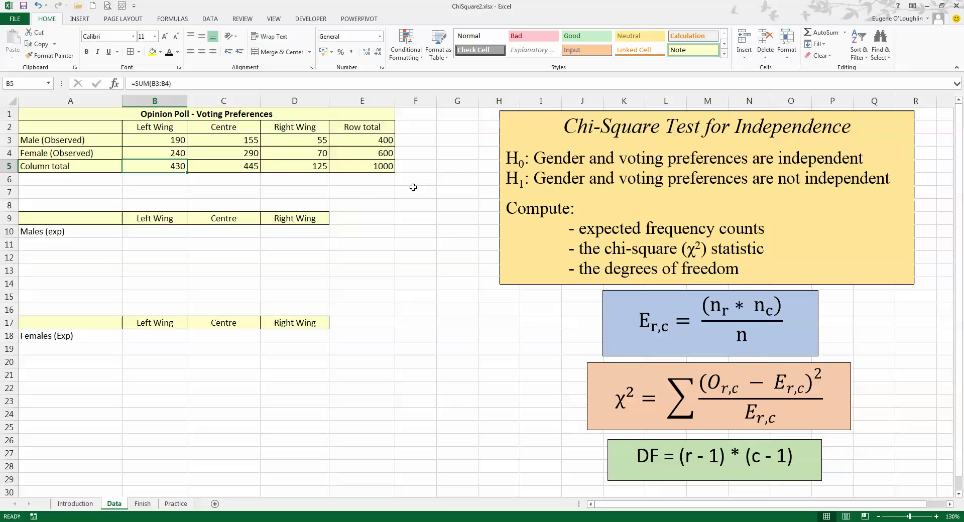
left_click(366, 170)
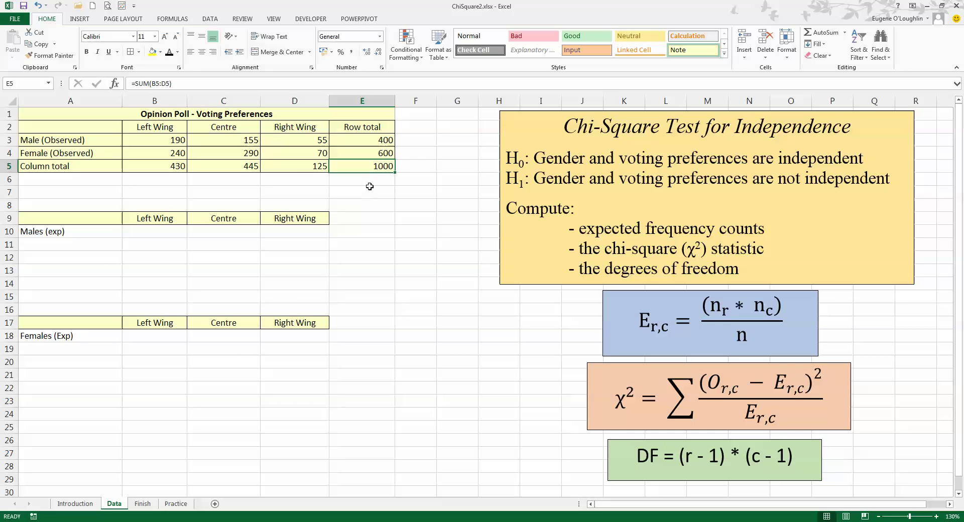
left_click(166, 233)
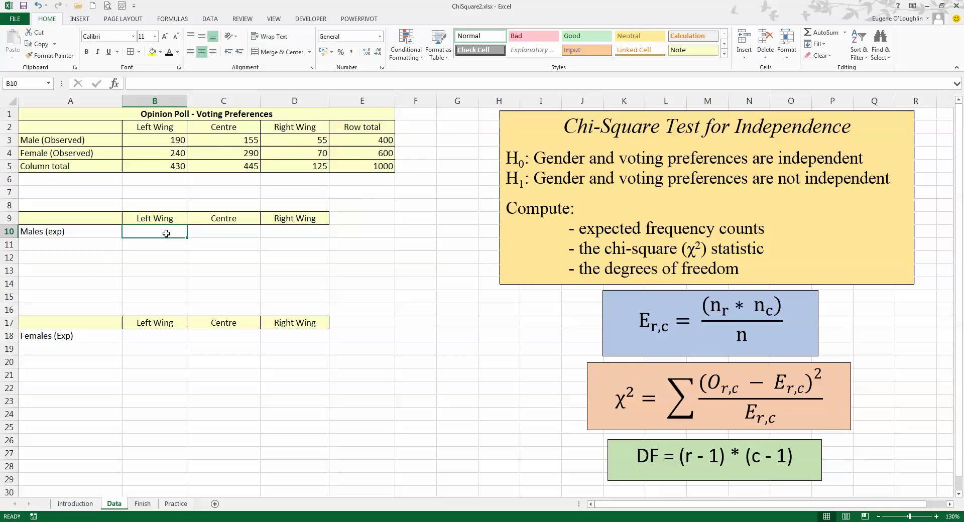
- Enter =(E3*B5)/E5 in B10, giving a Left Wing male expected count of 172
type("=")
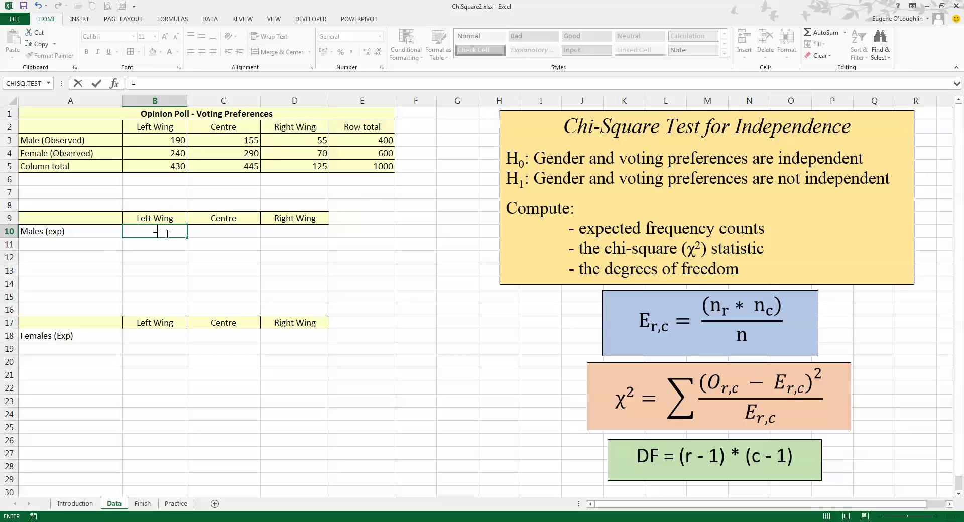
type("(")
left_click(370, 142)
type("*")
left_click(180, 169)
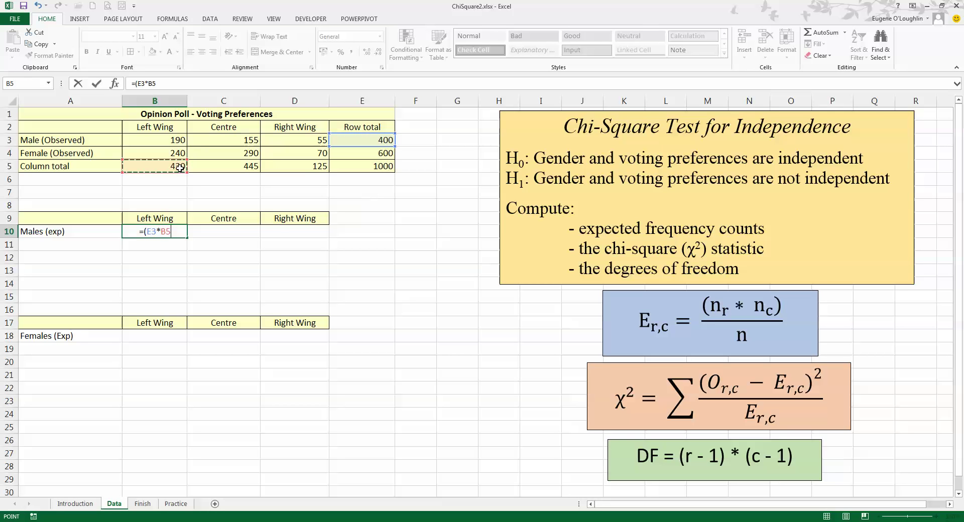
type(")/")
left_click(379, 170)
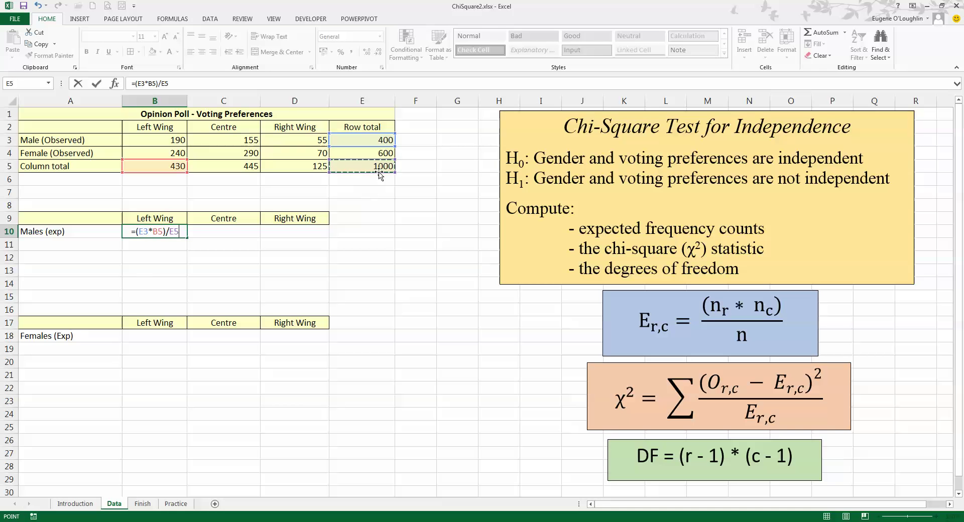
key("Return")
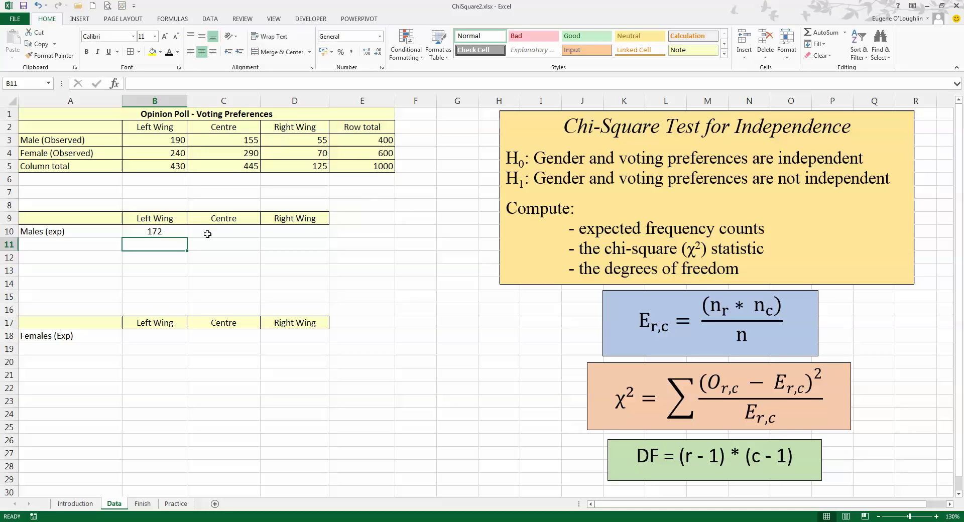
- Enter =(E3*C5)/E5 in C10, giving a Centre male expected count of 178
left_click(215, 233)
type("=(")
left_click(378, 140)
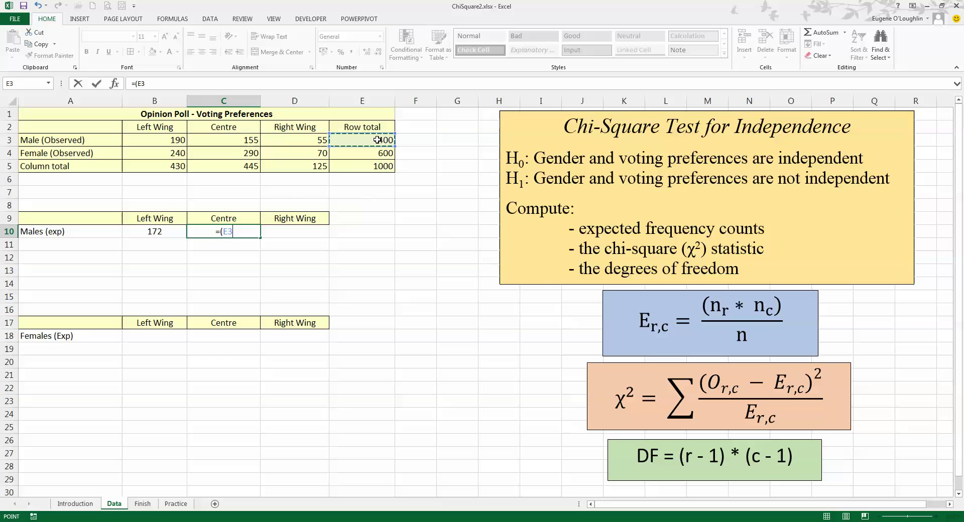
type("*")
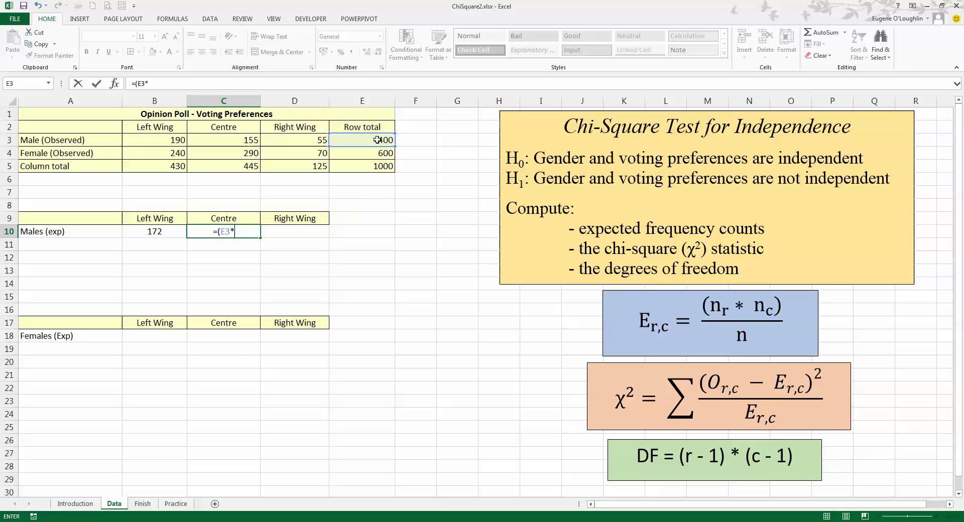
left_click(232, 164)
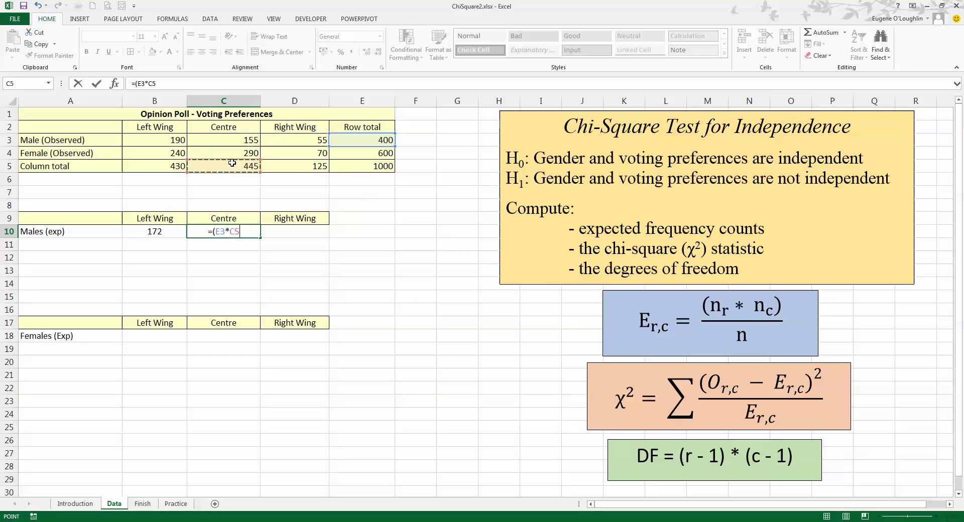
type(")/")
left_click(370, 169)
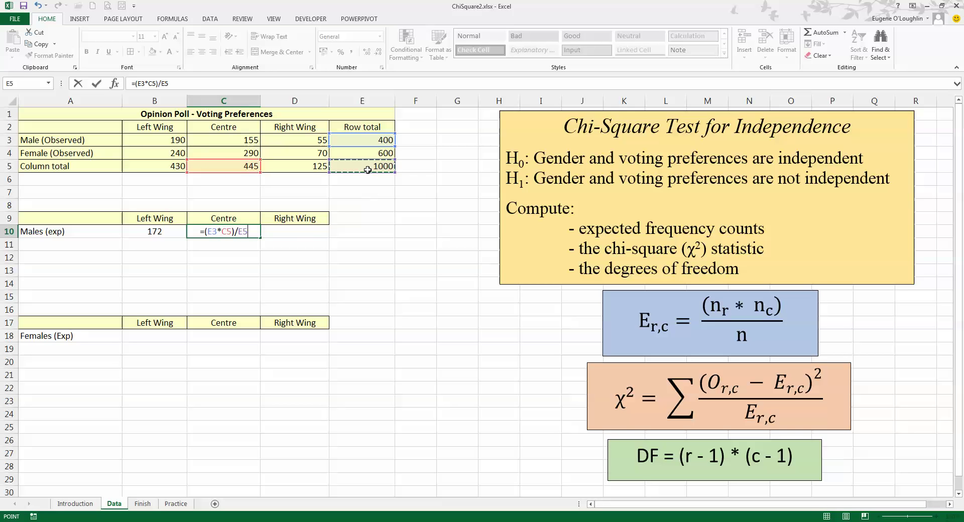
key("Return")
- Enter =(E3*D5)/E5 in D10 for the Right Wing male expected count
left_click(309, 230)
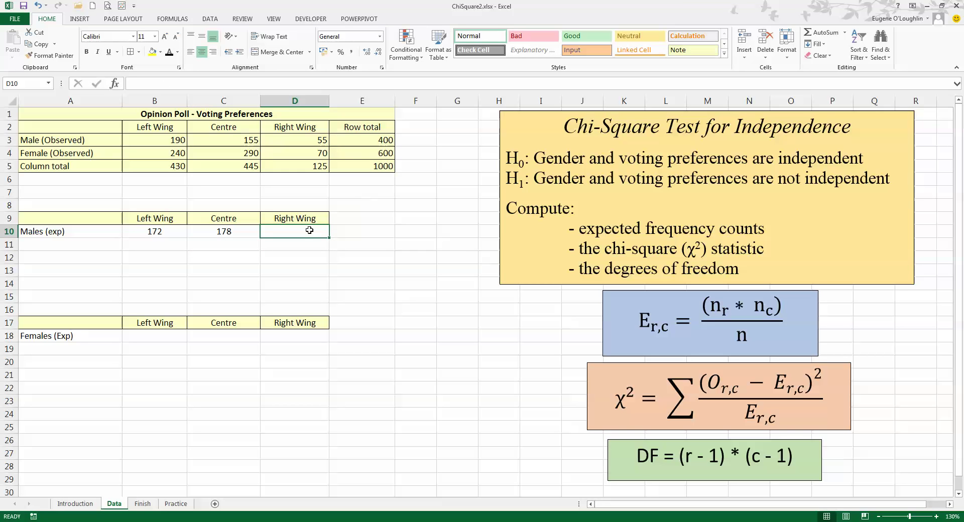
type("=(")
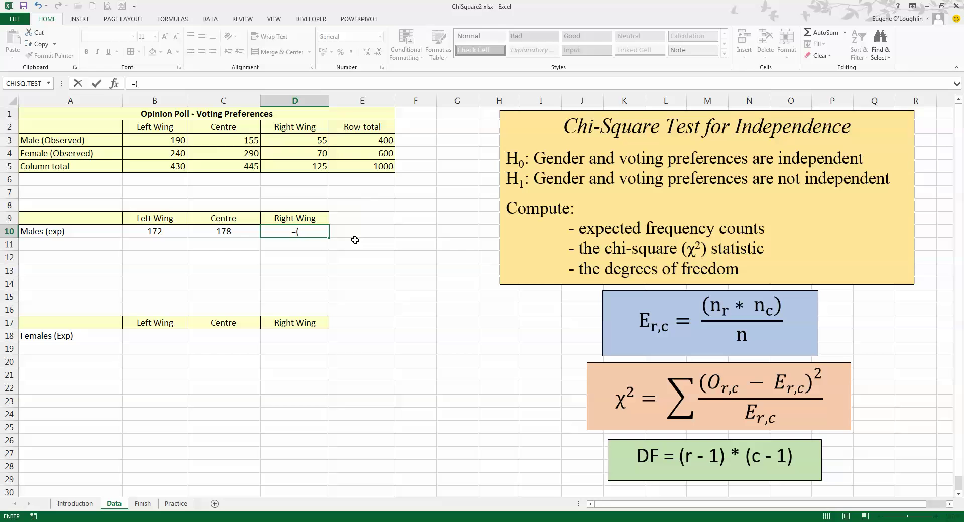
left_click(384, 140)
type("*")
left_click(312, 169)
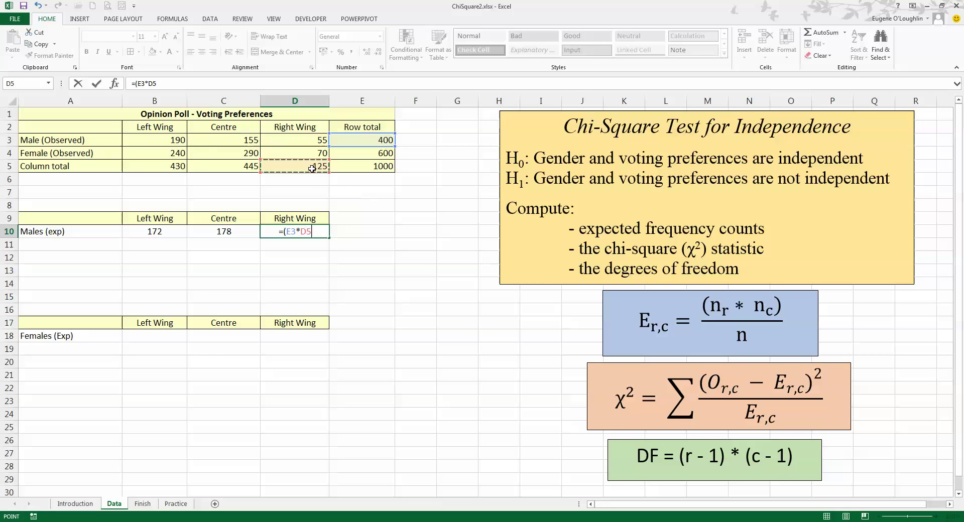
type(")/")
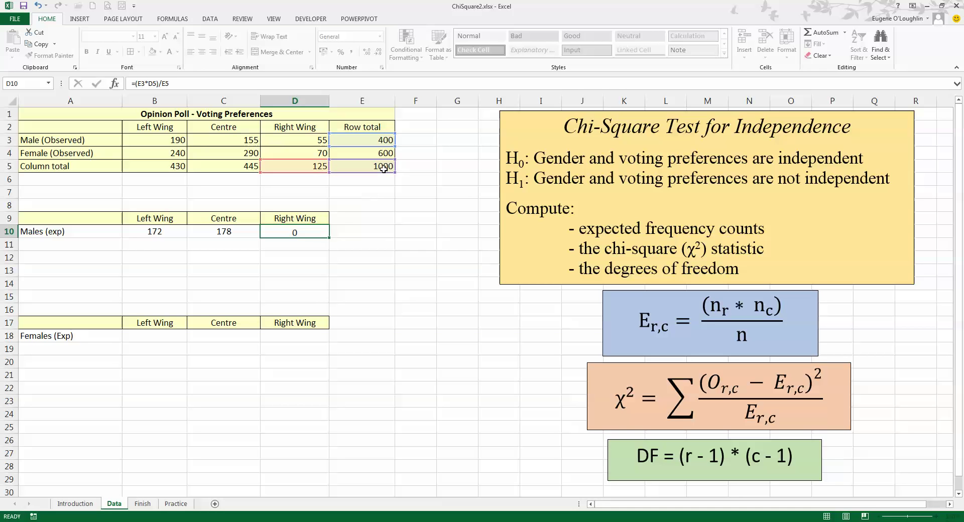
key("Return")
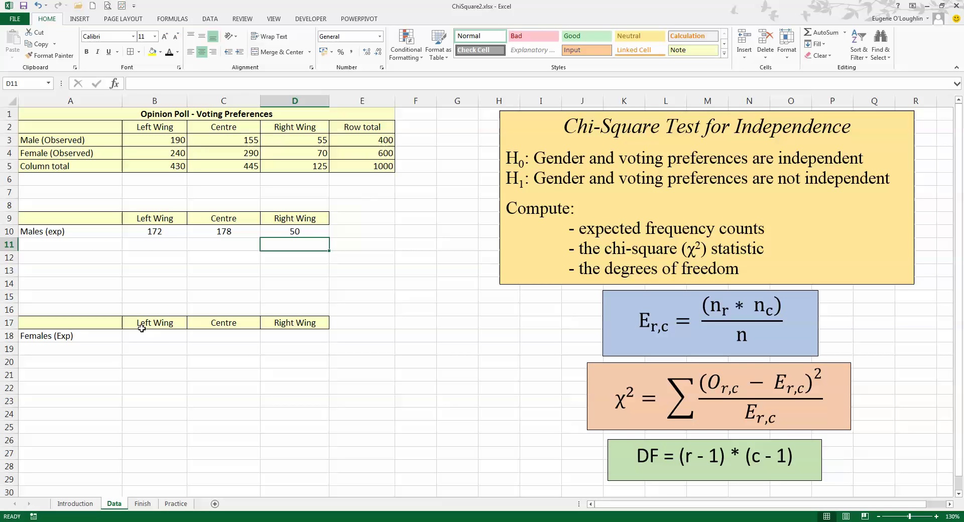
- Enter =(E4*B5)/E5 in B18, giving a Left Wing female expected count of 258
left_click(158, 339)
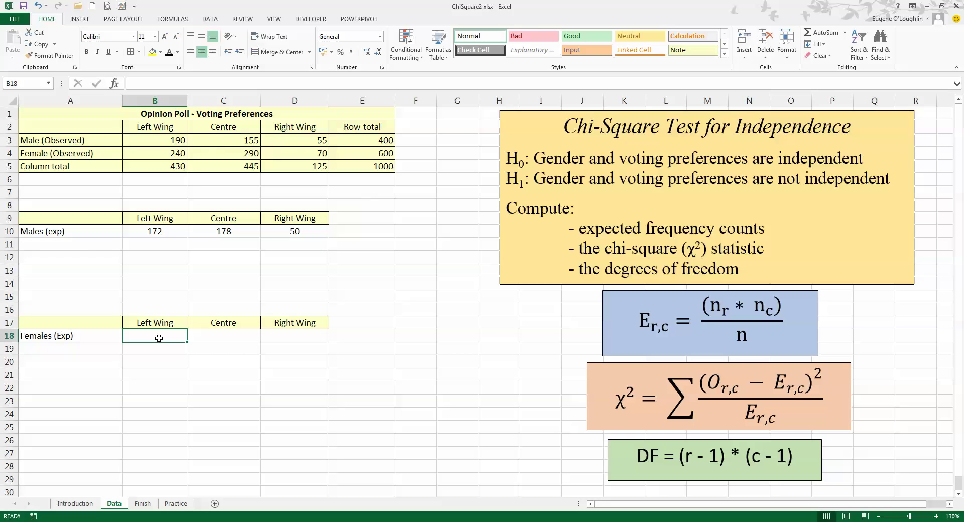
type("=(")
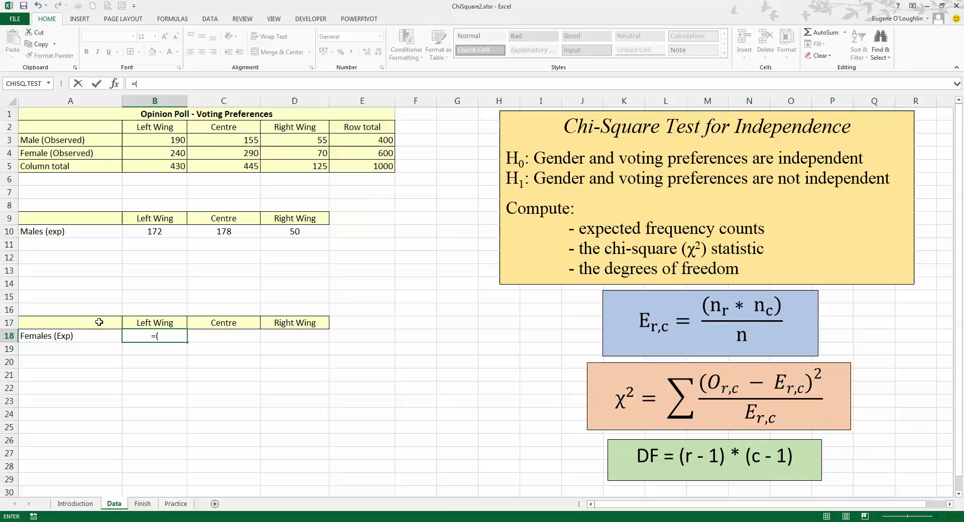
left_click(378, 156)
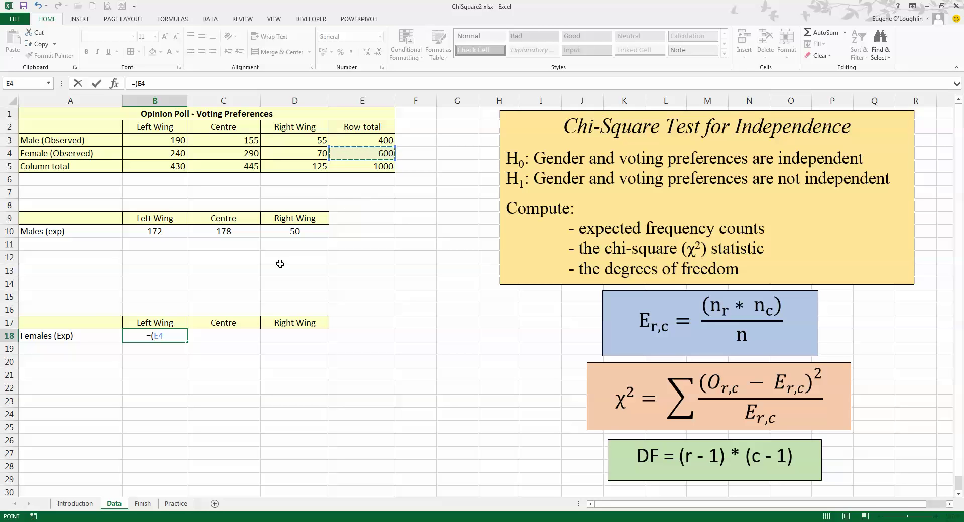
type("*")
left_click(178, 166)
type(")/")
left_click(380, 166)
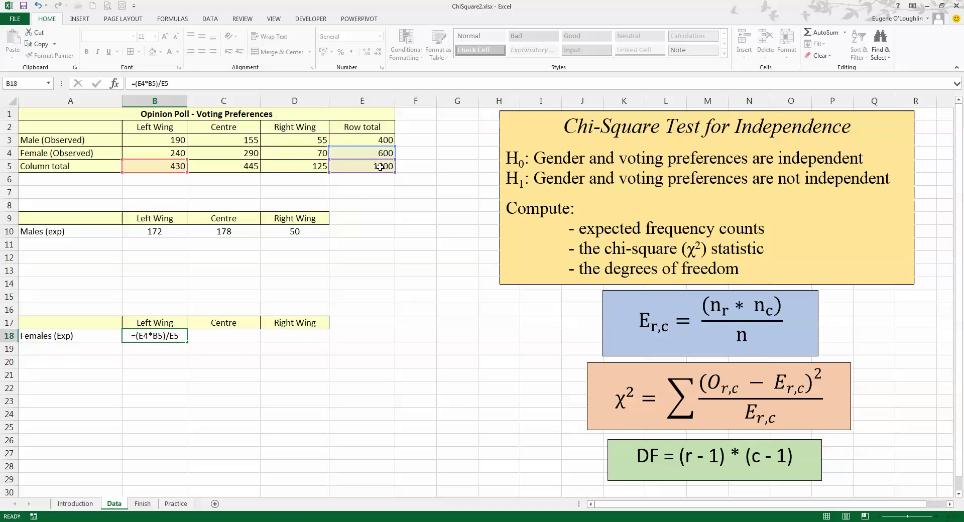
key("Return")
- Enter =(E4*C5)/E5 in C18, giving a Centre female expected count of 267
left_click(229, 336)
type("=(")
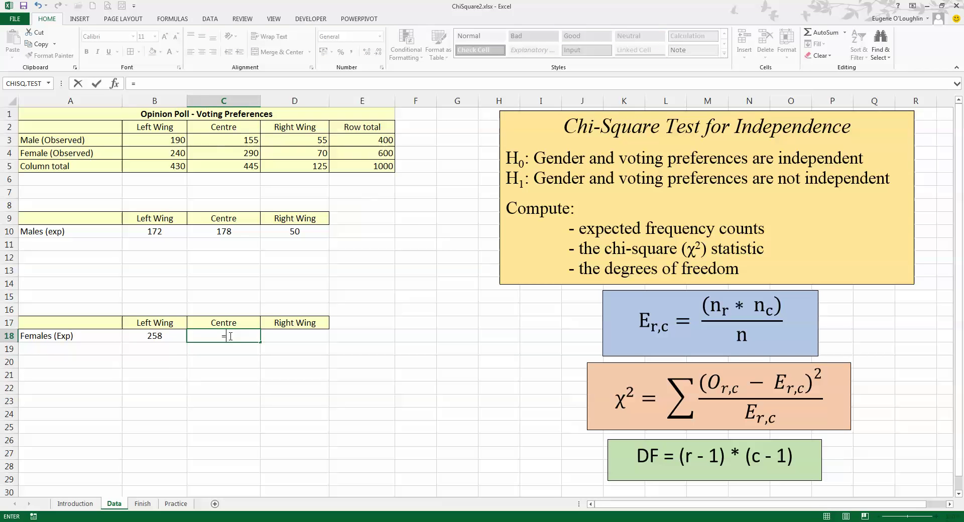
left_click(373, 157)
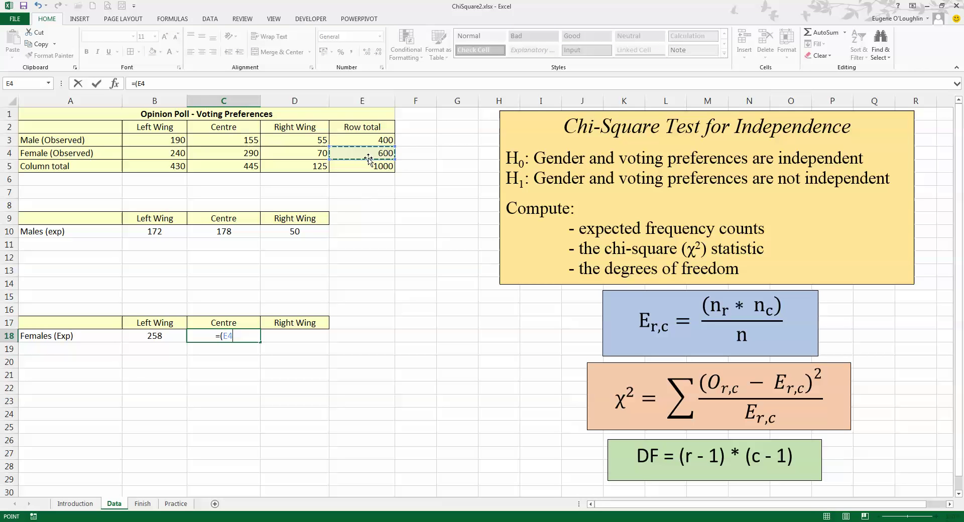
type("*C5)/")
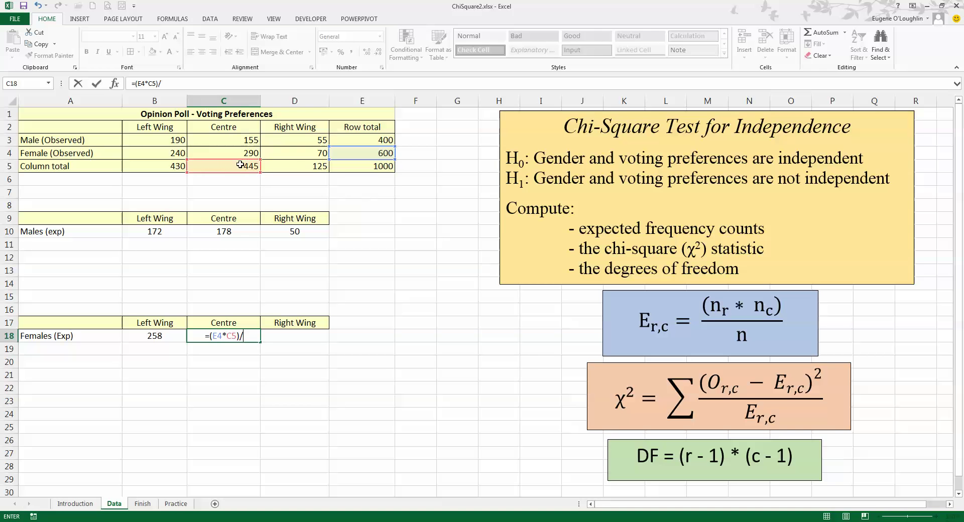
left_click(364, 167)
key("Return")
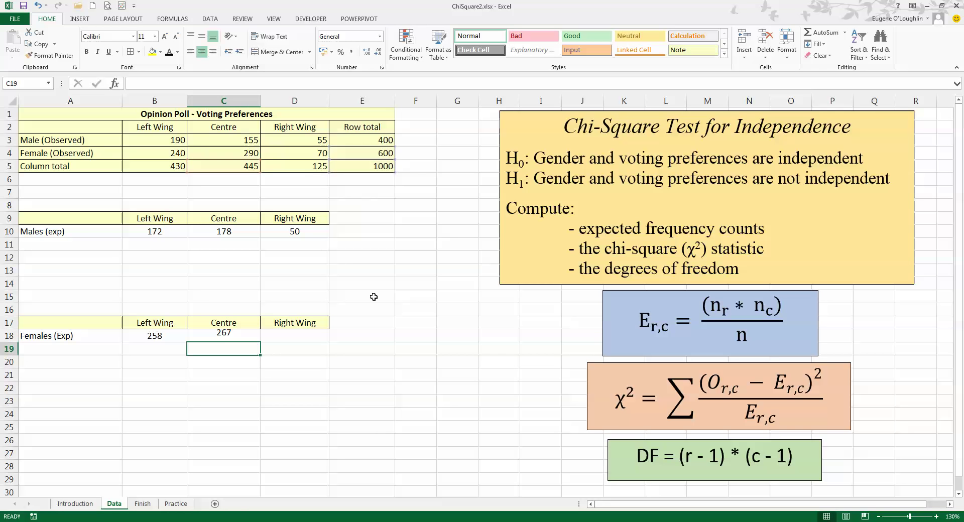
- Enter =(E4*D5)/E5 in D18, giving a Right Wing female expected count of 75
left_click(304, 340)
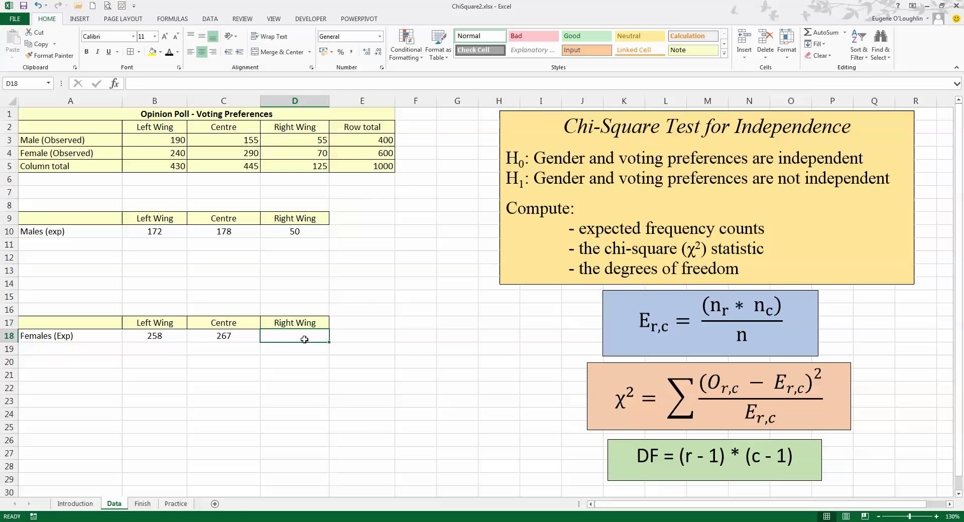
type("=(")
left_click(384, 153)
type("*")
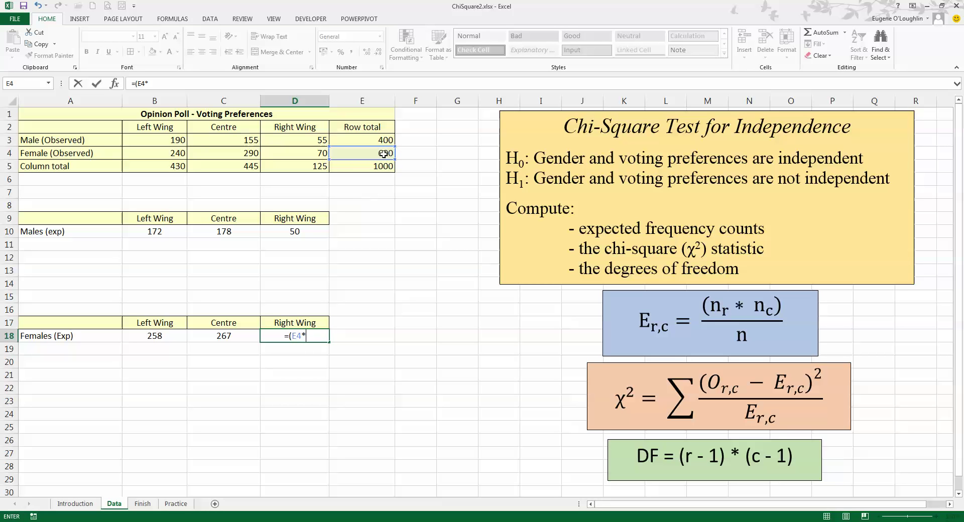
left_click(315, 166)
type(")")
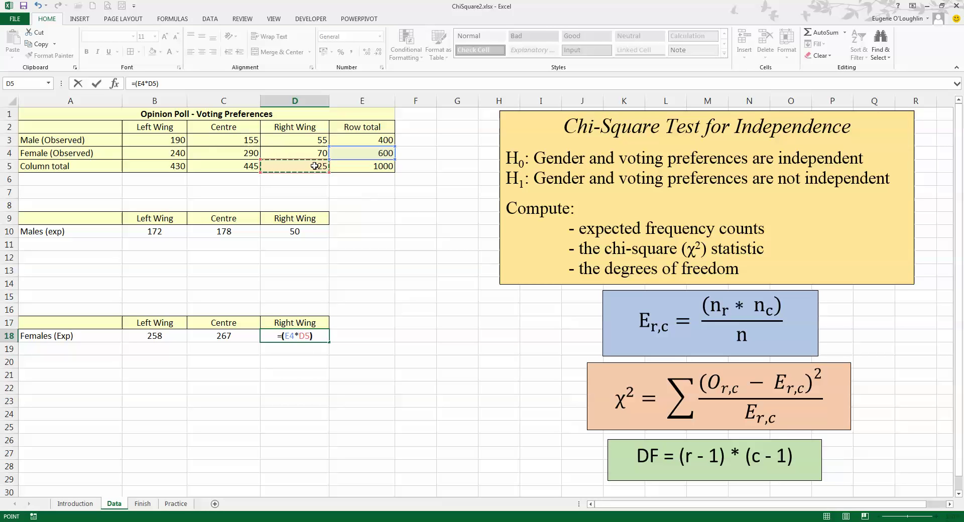
type("/")
left_click(385, 166)
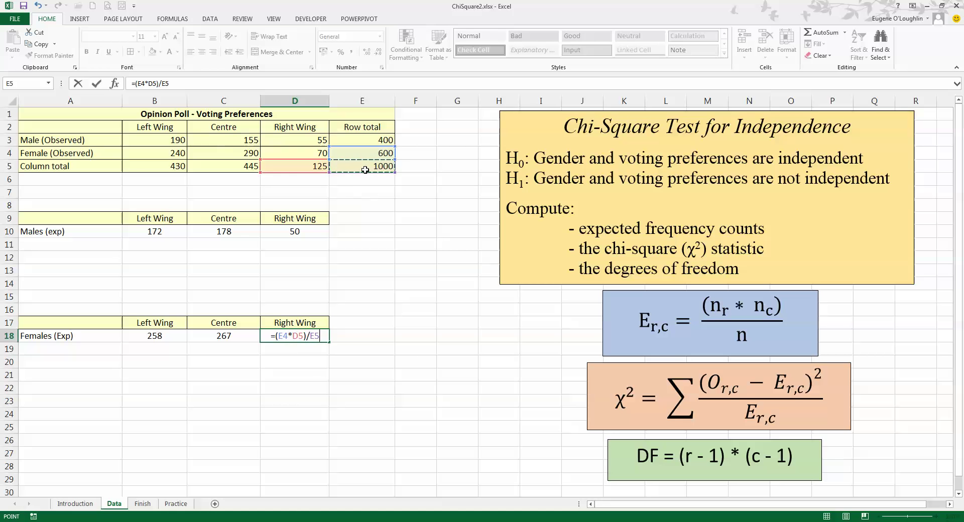
key("Return")
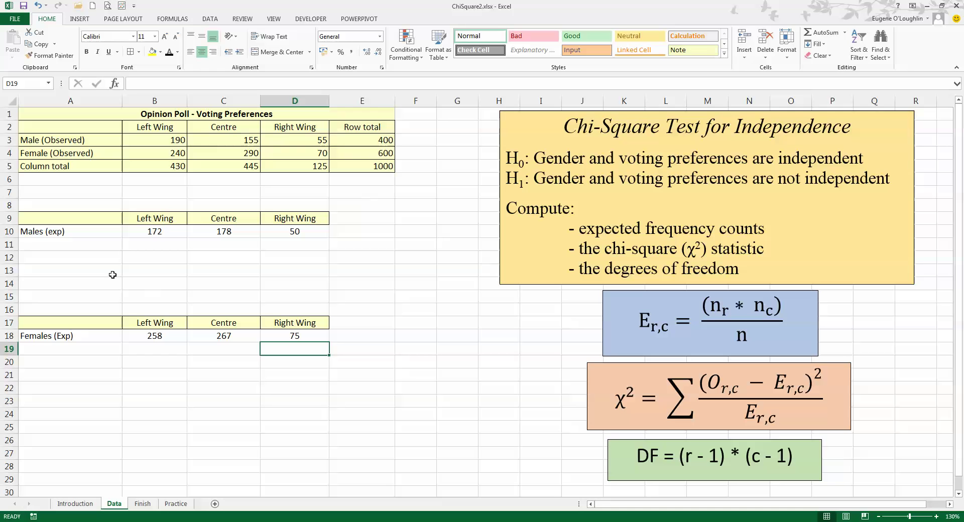
left_click(92, 246)
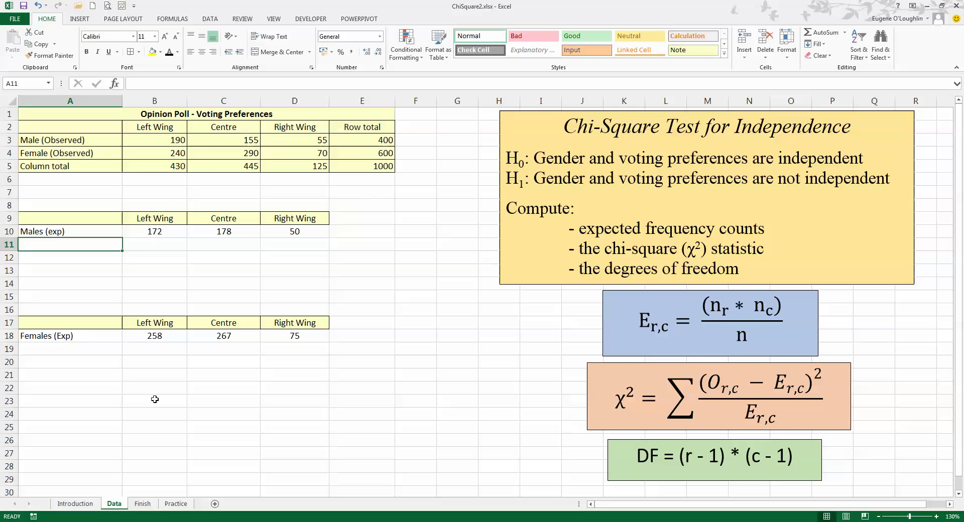
- Type the labels (O - E), (O - E)2 and (O - E)2 / E into A11:A13
type("(O - E)")
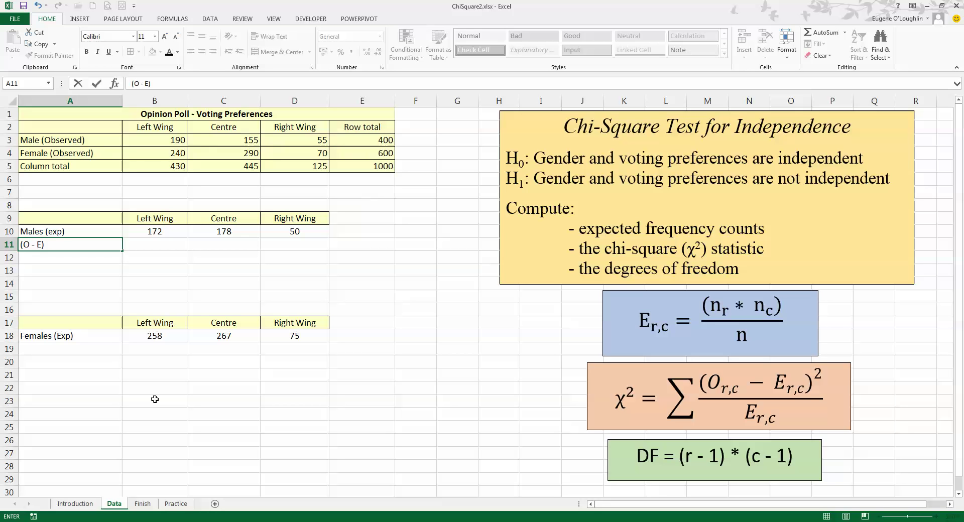
key("Return")
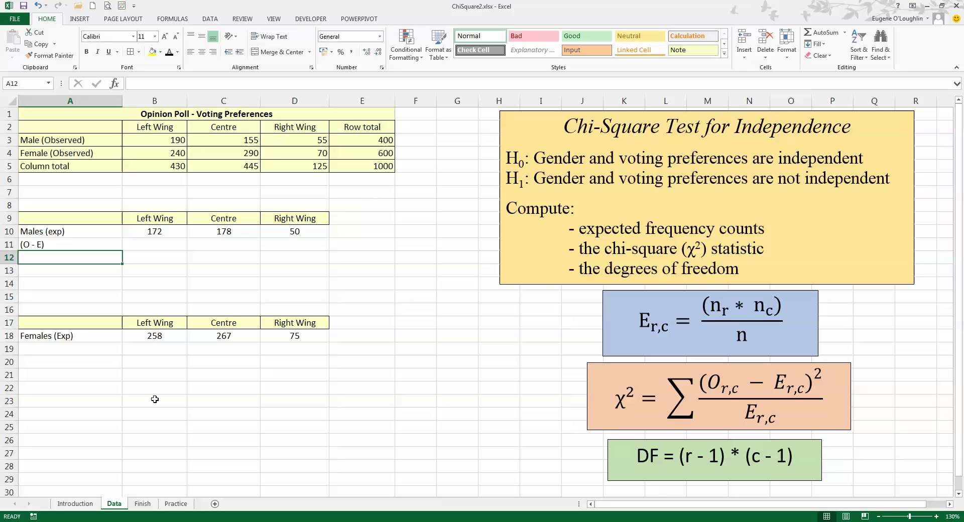
type("(")
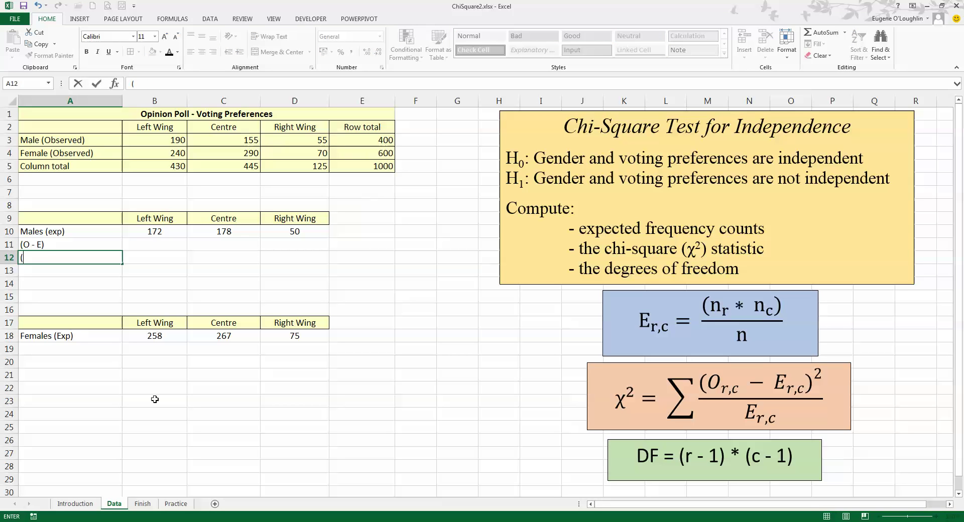
type("O - E)2")
key("ctrl+Return")
key("Return")
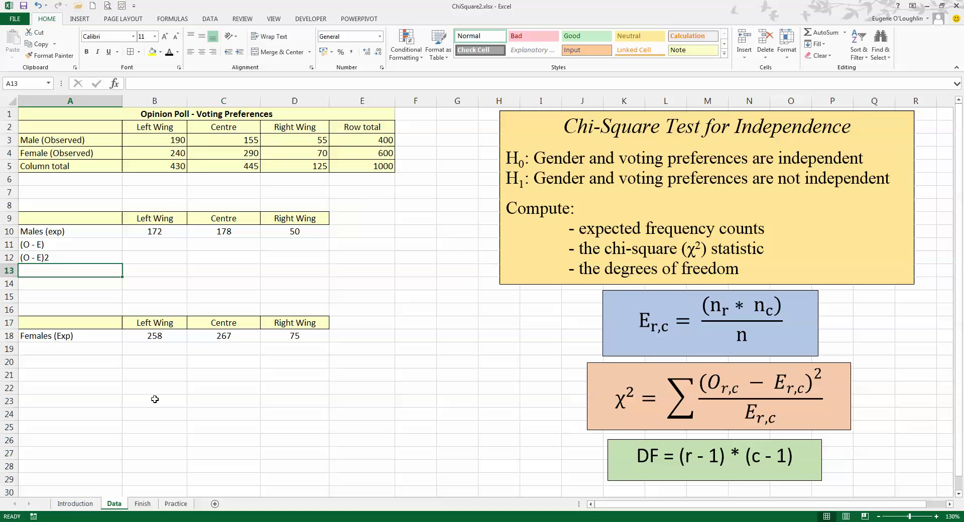
type("(O - E")
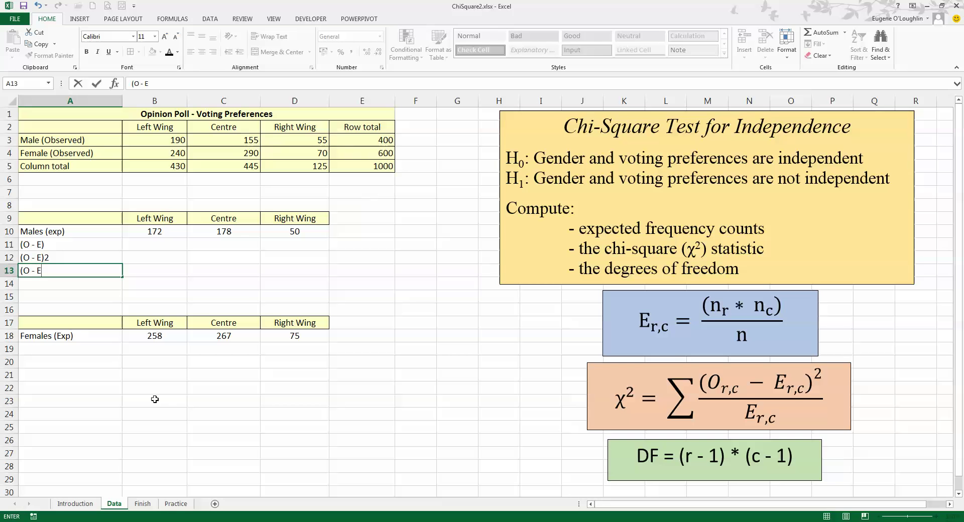
type(")2 / E")
key("Return")
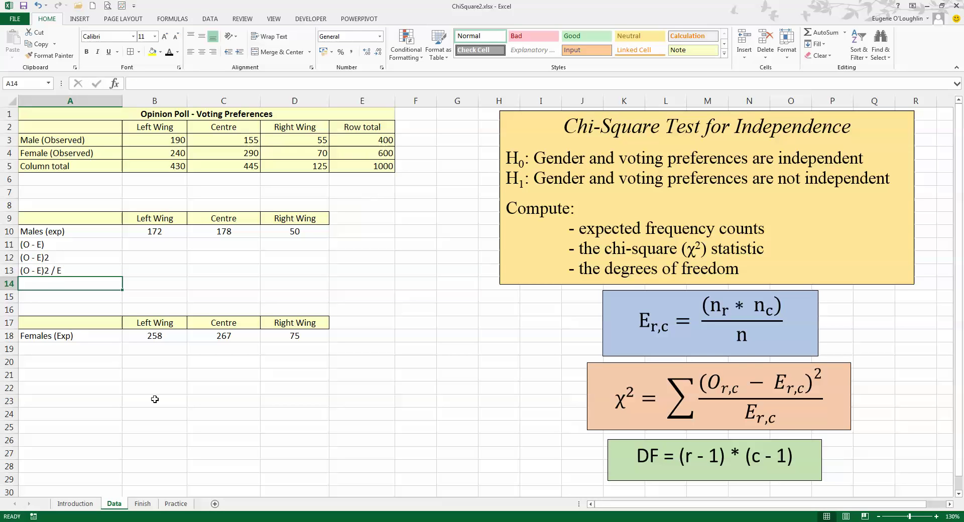
- Copy the three labels from A11:A13 into A19:A21 under Females (Exp)
left_click(80, 247)
left_click_drag(80, 245, 82, 269)
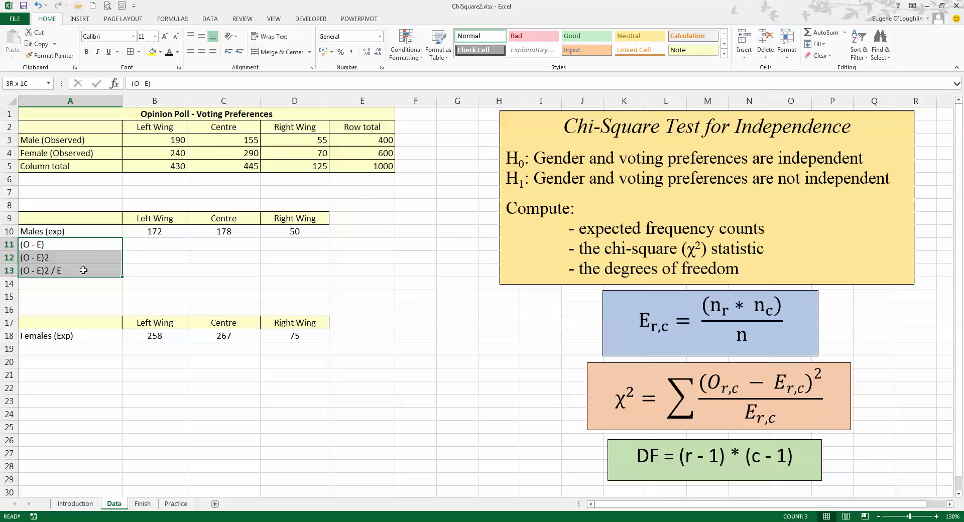
key("ctrl+c")
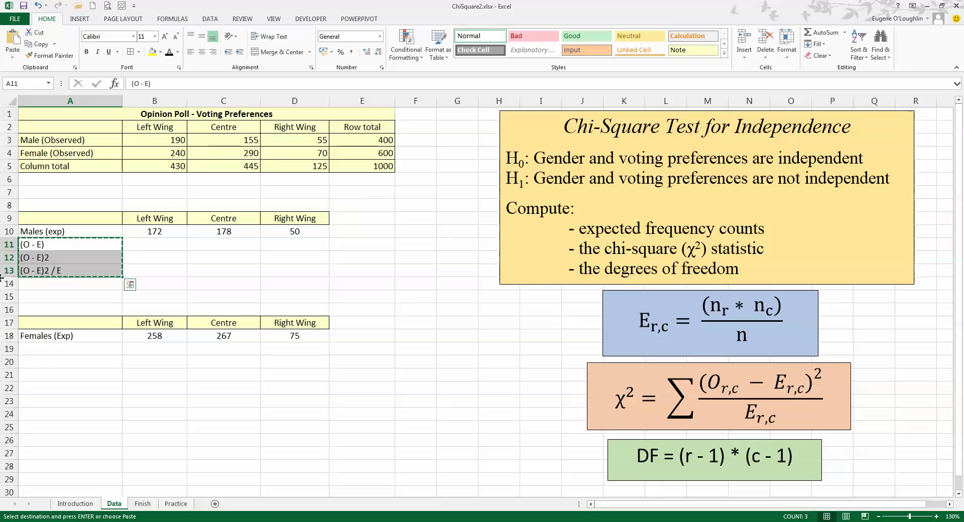
left_click(50, 348)
key("ctrl+v")
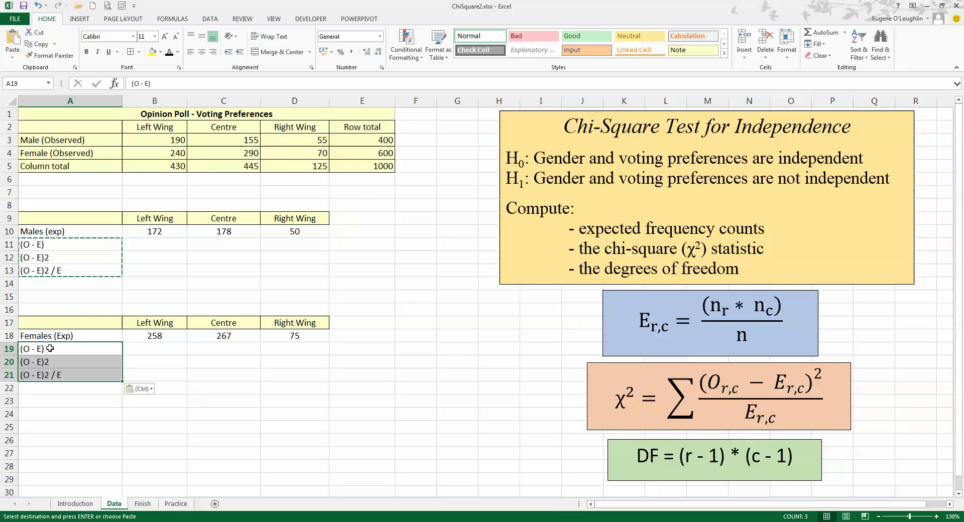
- Enter =B3-B10 in B11, giving a Left Wing male difference of 18
key("Escape")
left_click(164, 247)
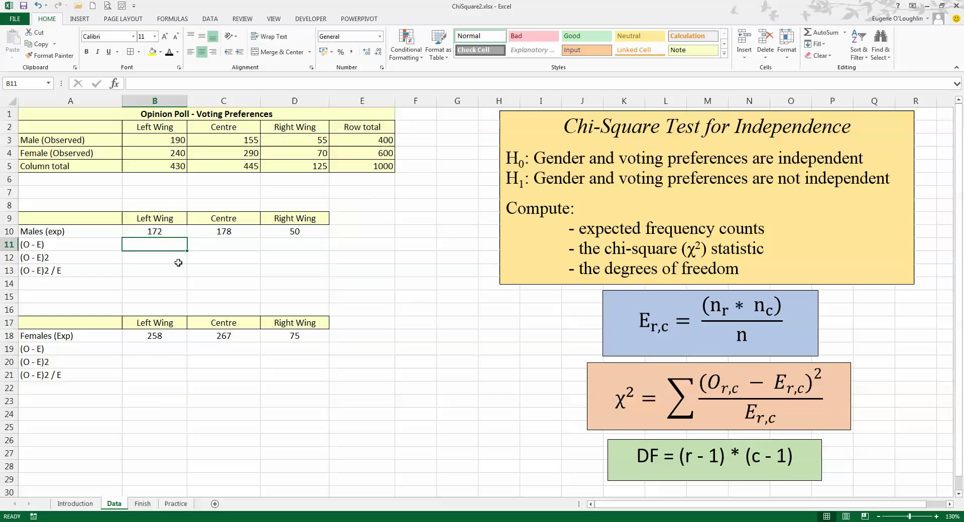
type("=")
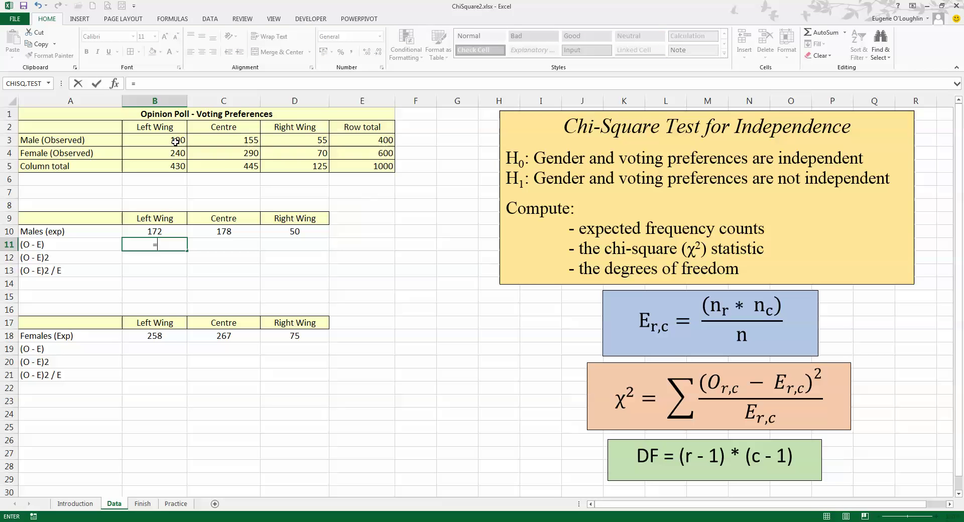
left_click(175, 143)
type("-")
left_click(172, 232)
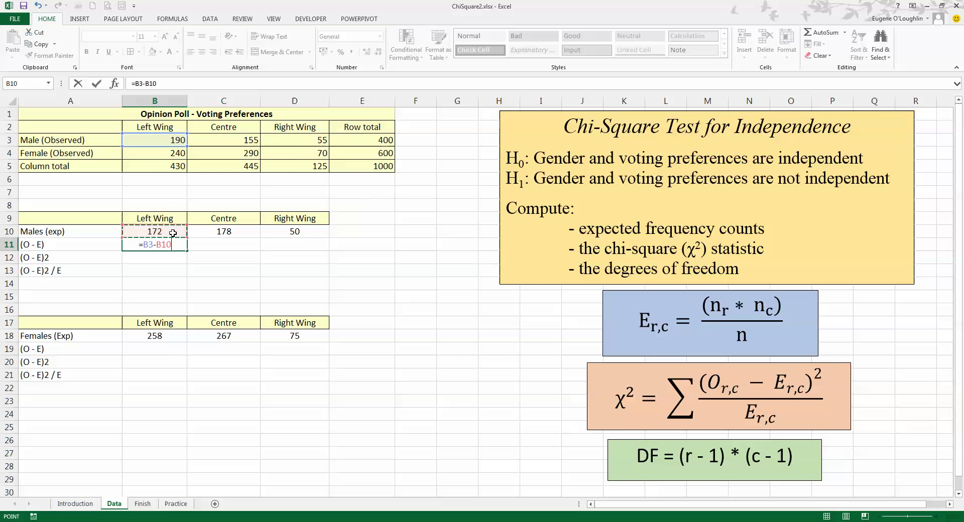
key("Return")
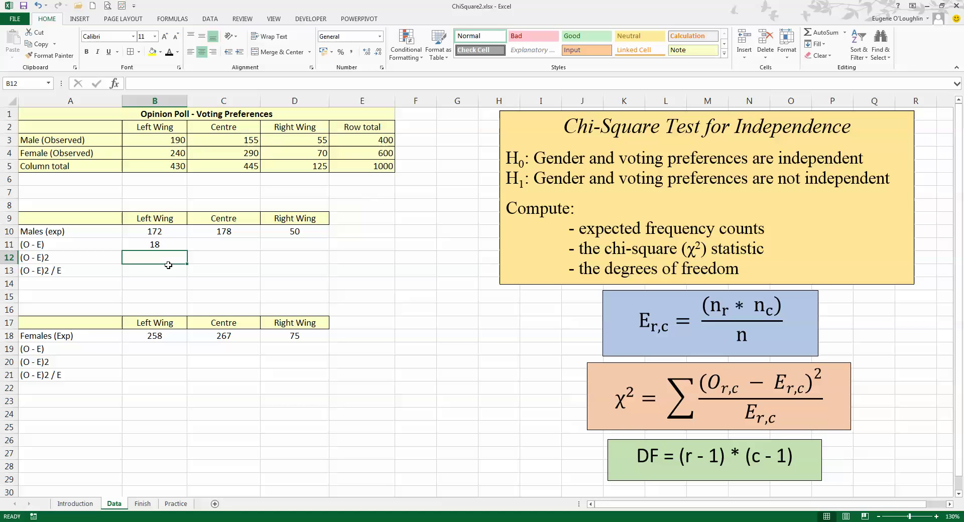
- Enter =B11^2 in B12 and =B12/B10 in B13 for the Left Wing male
type("=")
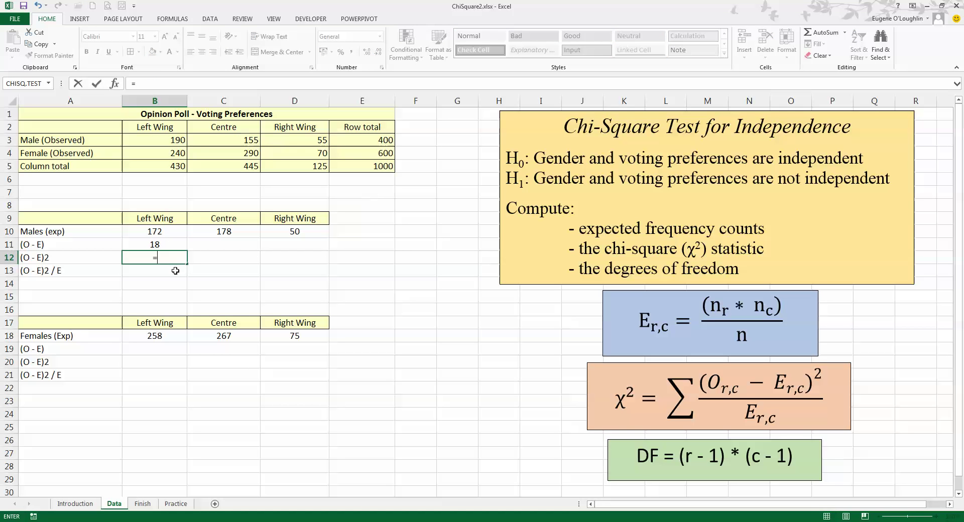
left_click(164, 245)
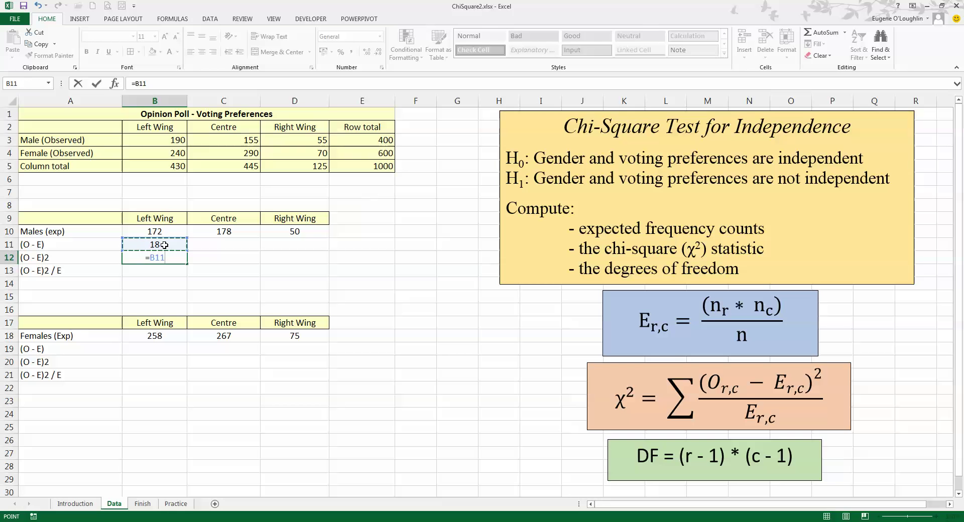
type("^2")
key("Return")
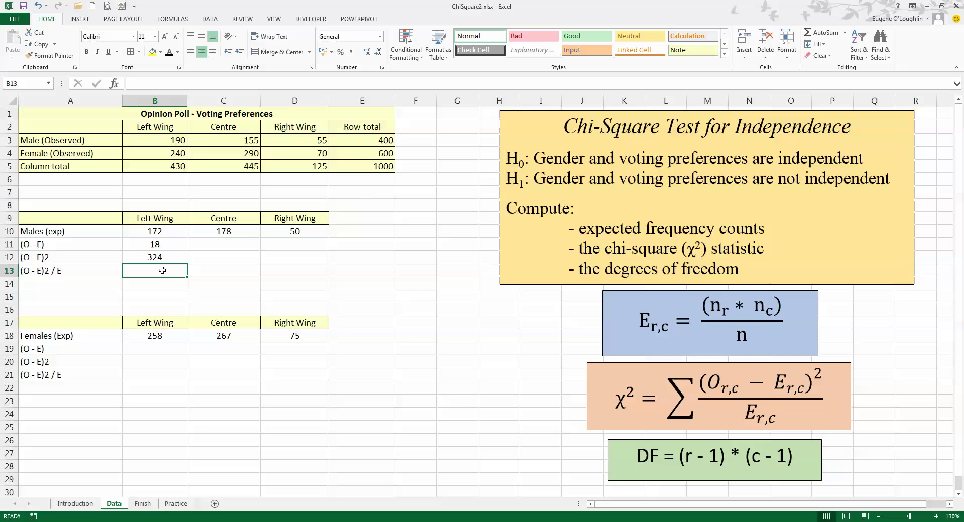
type("=")
left_click(168, 256)
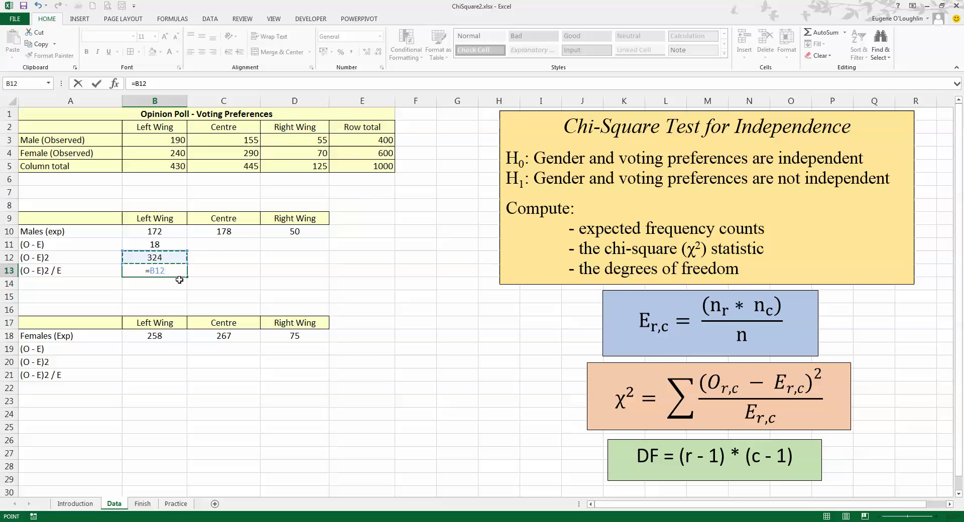
type("/")
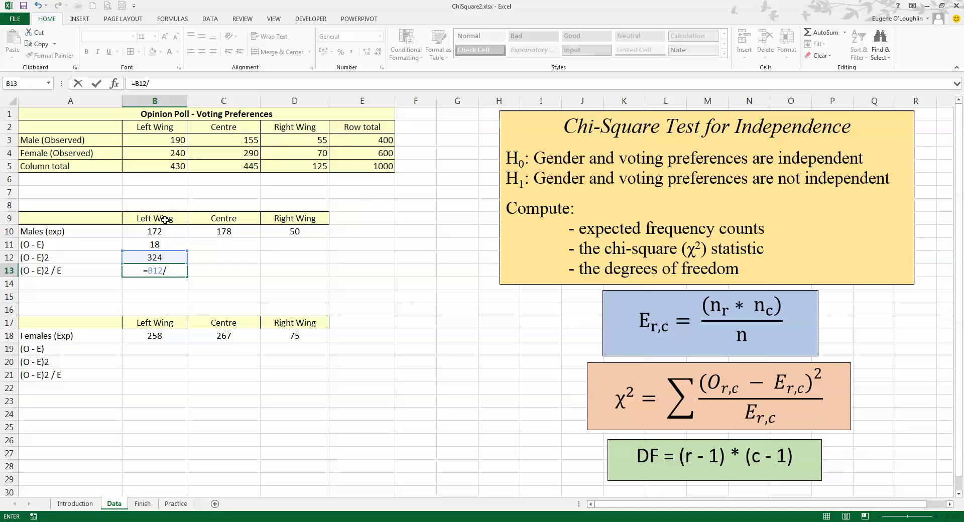
left_click(169, 233)
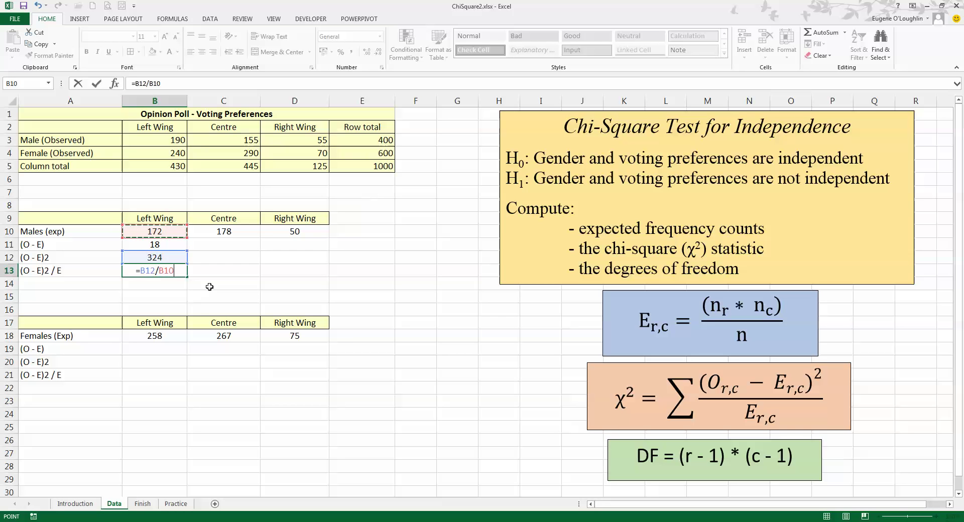
key("Return")
- Fill B11:B13 across to column D and AutoSum B13:D13 into E13, giving 5.355631043
left_click_drag(175, 244, 305, 281)
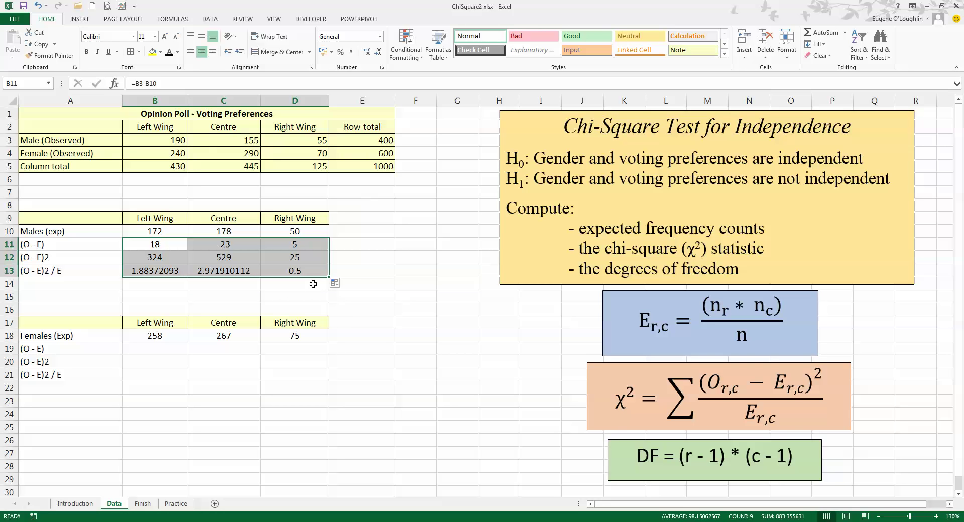
left_click(364, 271)
left_click_drag(172, 271, 296, 272)
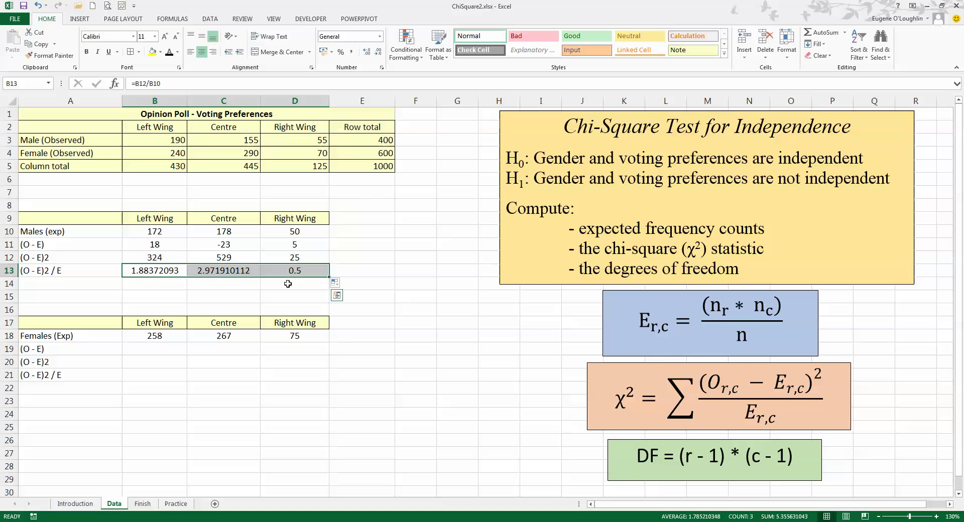
left_click(824, 34)
left_click(362, 270)
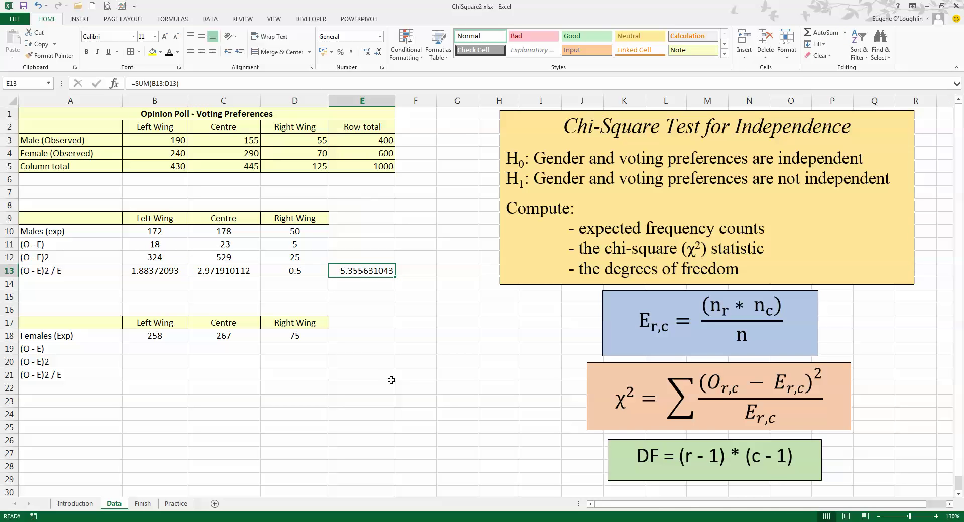
- Enter =B4-B18 in B19, giving a Left Wing female difference of -18
left_click(144, 349)
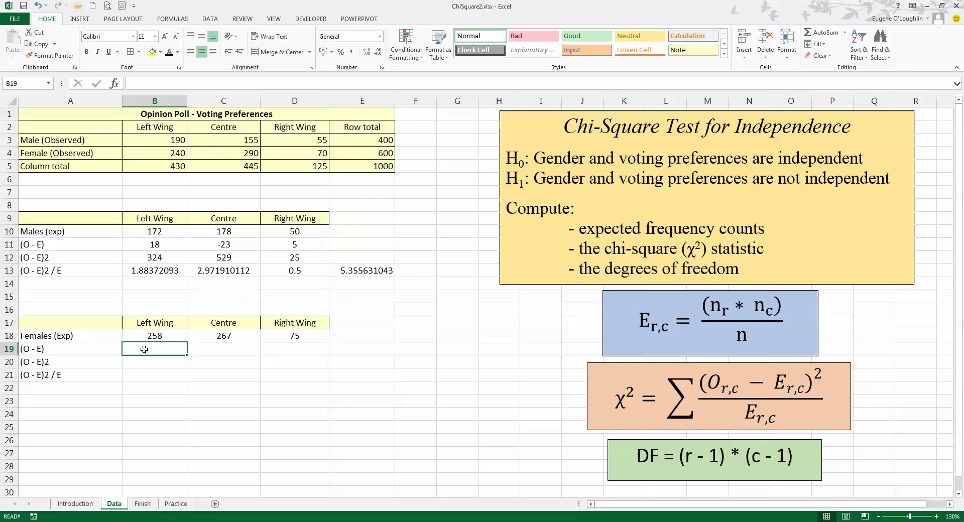
type("=")
left_click(168, 153)
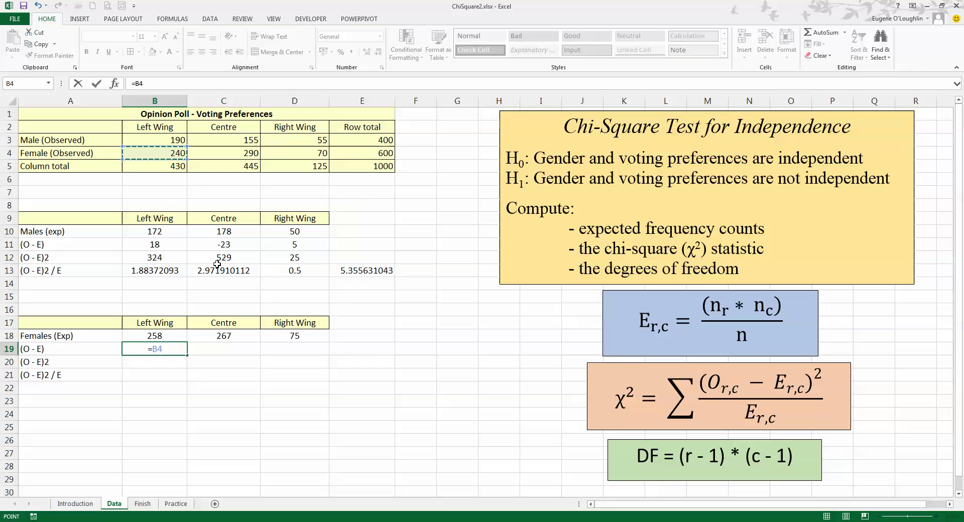
type("-")
left_click(169, 340)
key("Return")
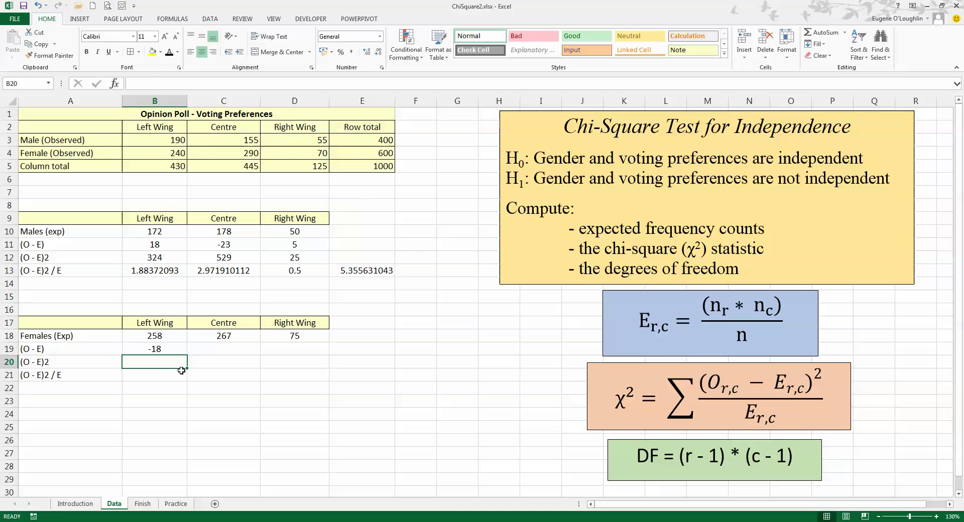
- Enter =B19^2 in B20 and =B20/B18 in B21 for the Left Wing female
type("=")
left_click(165, 348)
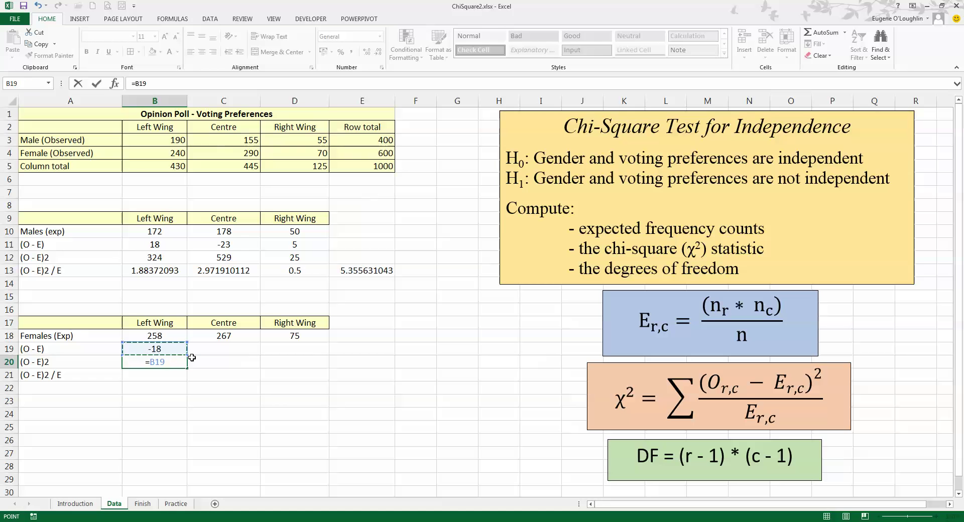
type("^2")
key("Return")
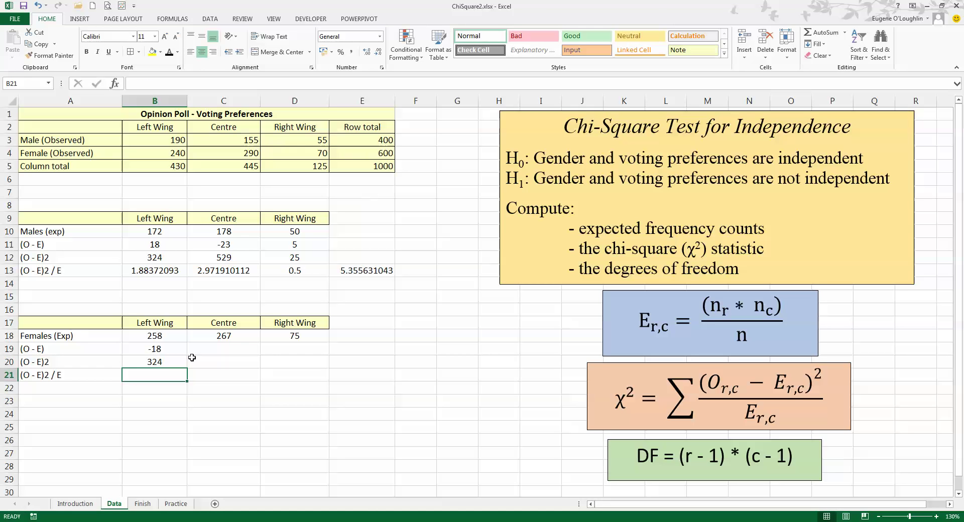
type("=")
left_click(160, 361)
type("/")
left_click(159, 335)
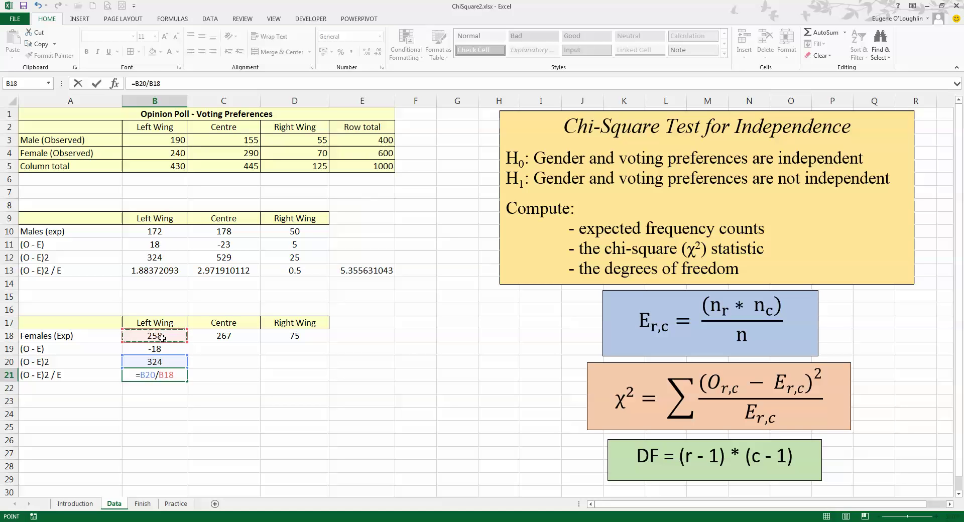
key("Return")
- Fill B19:B21 across to column D and AutoSum B21:D21 into E21, giving 3.570420695
left_click_drag(172, 347, 305, 375)
left_click(359, 386)
left_click_drag(151, 375, 280, 372)
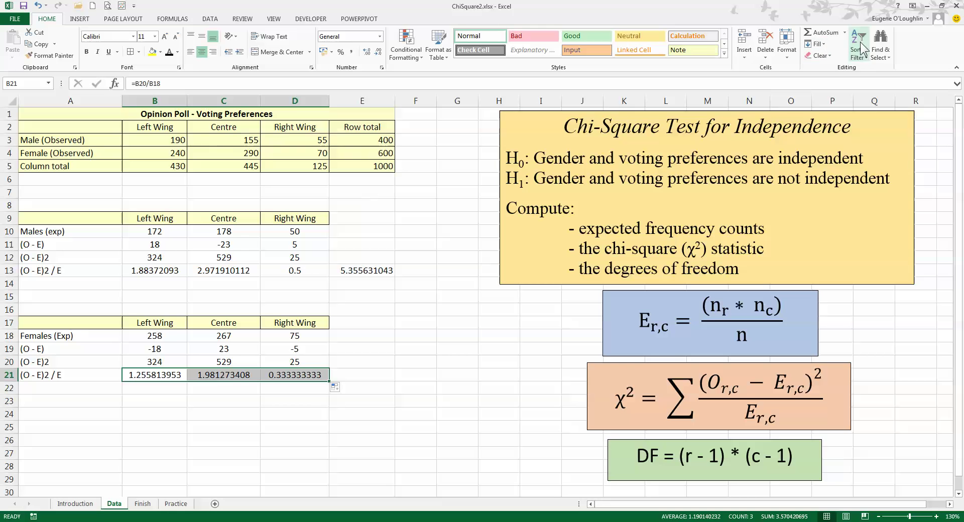
left_click(824, 33)
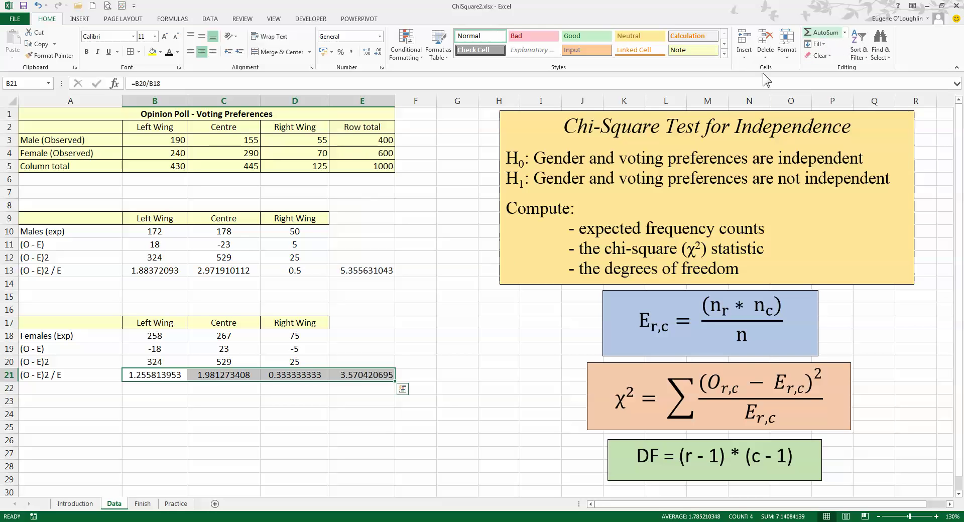
left_click(384, 375)
left_click(327, 400)
- Label D23 'Chi' and enter =E13+E21 in E23, giving 8.926051738
type("Chi")
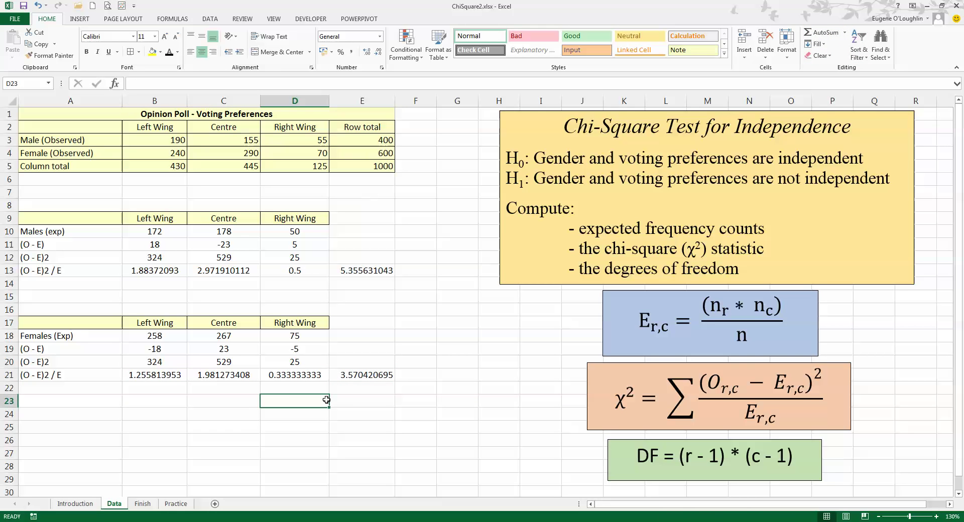
key("Return")
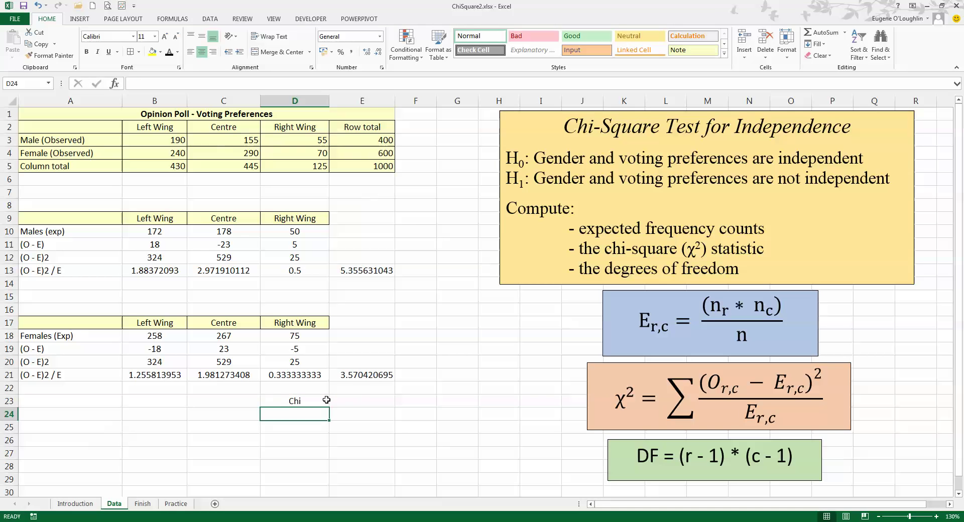
left_click(354, 401)
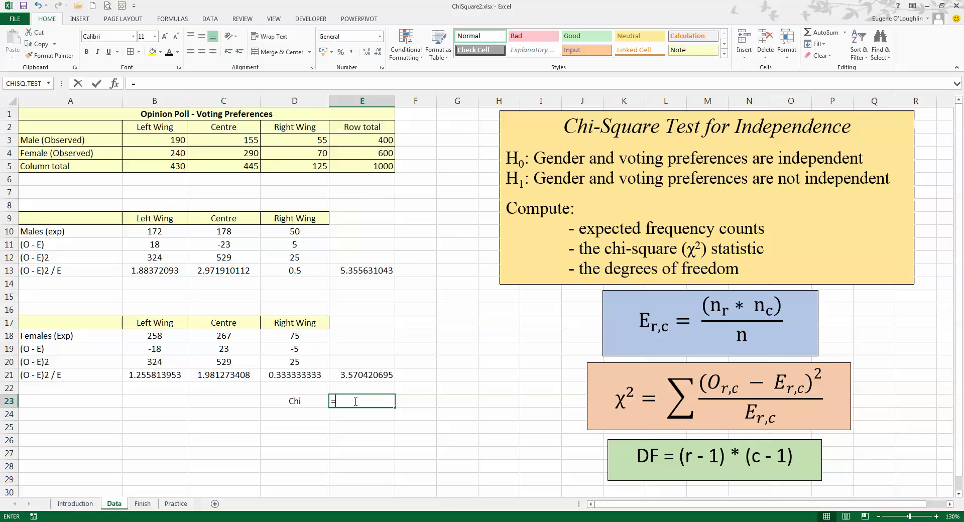
type("=")
left_click(365, 271)
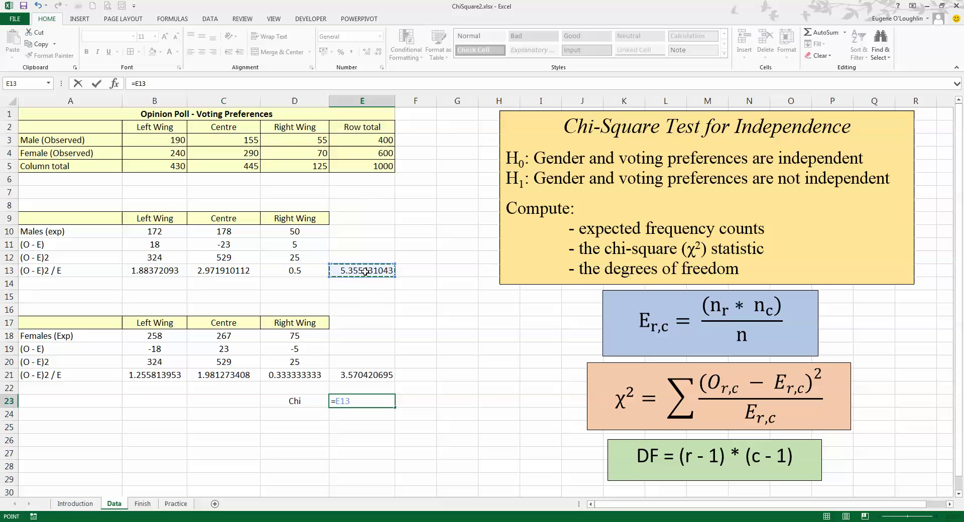
type("+")
left_click(365, 375)
key("Return")
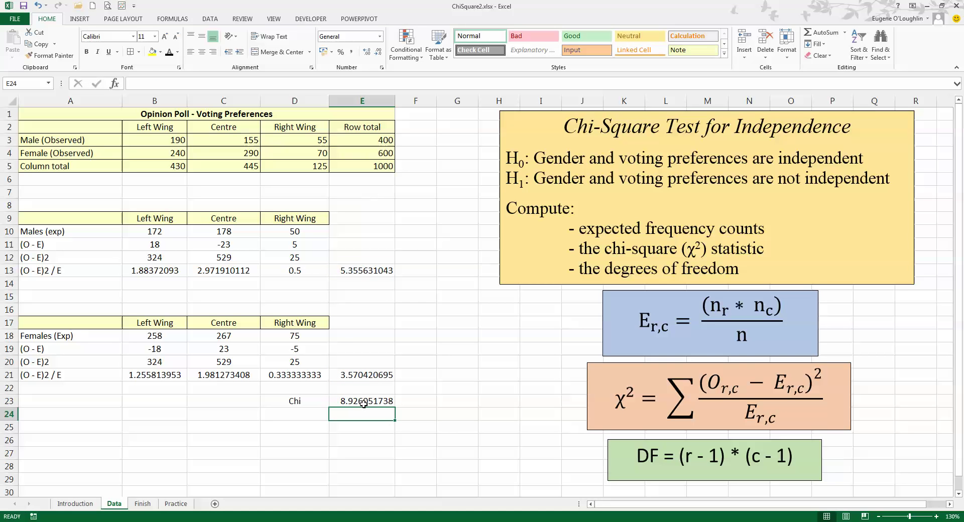
key("Up")
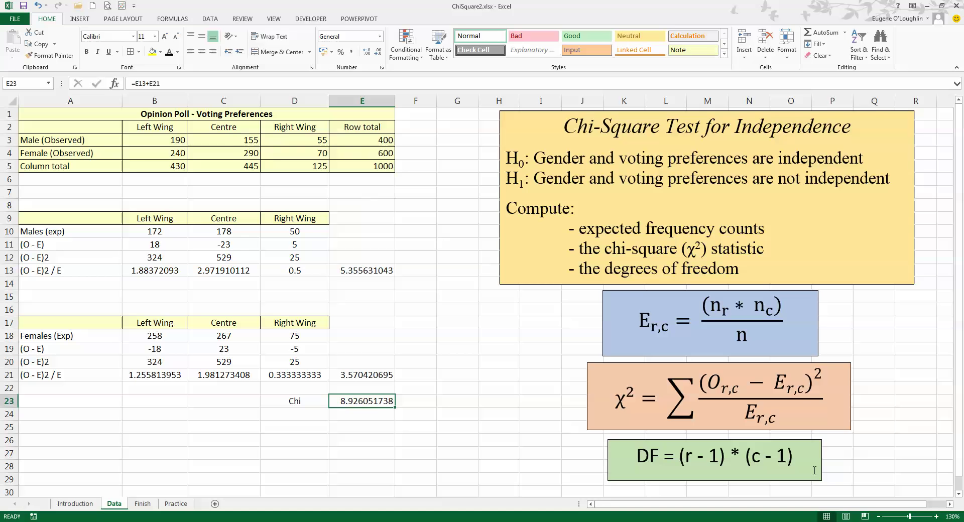
- Label D24 'Df' and enter 2 degrees of freedom in E24
left_click(311, 412)
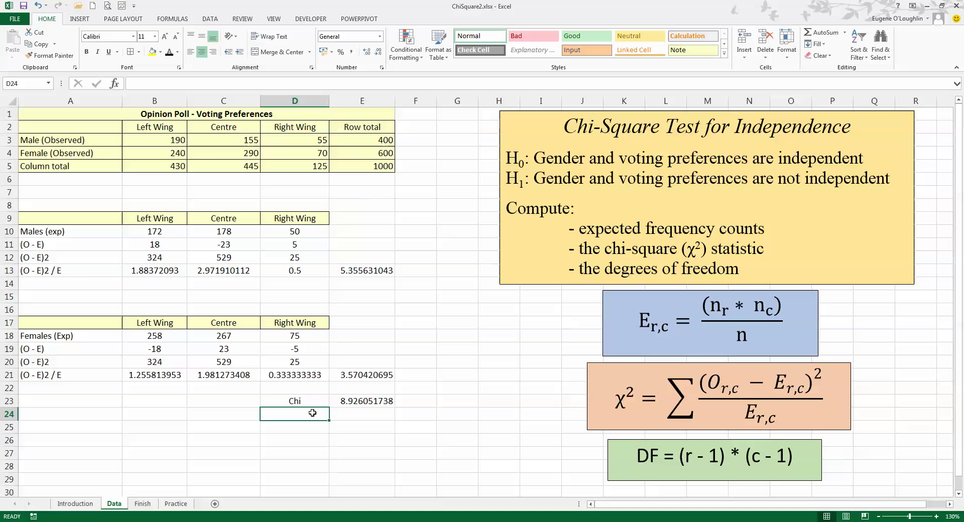
type("Df")
key("Return")
key("Up")
key("Right")
type("2")
key("Return")
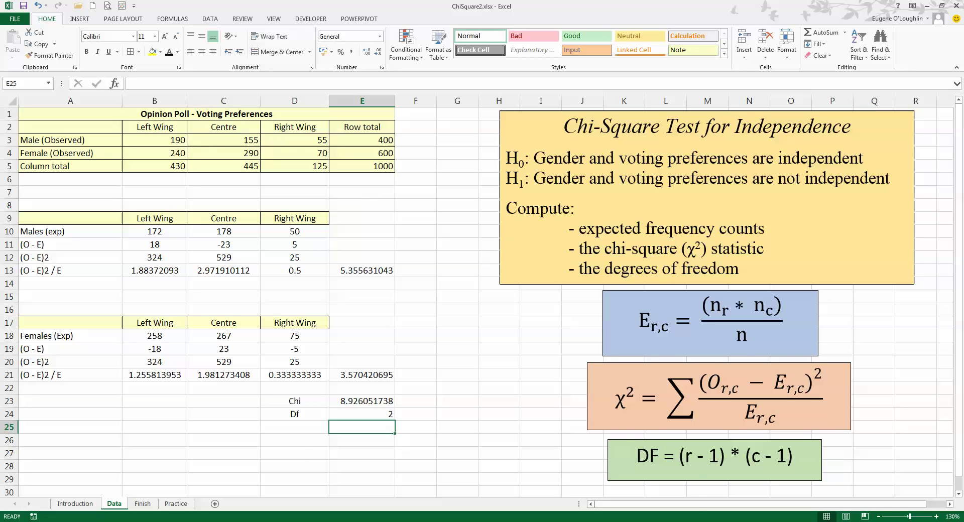
left_click(635, 472)
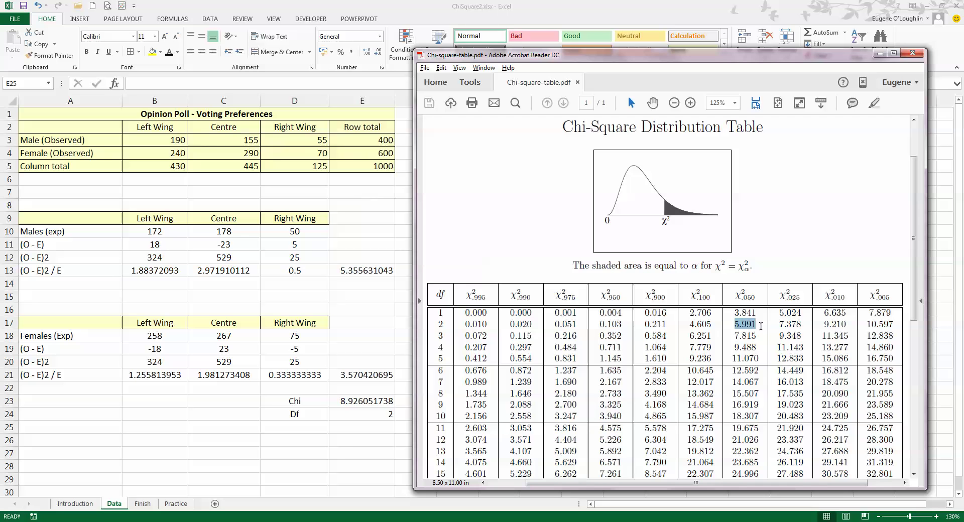
key("alt+Tab")
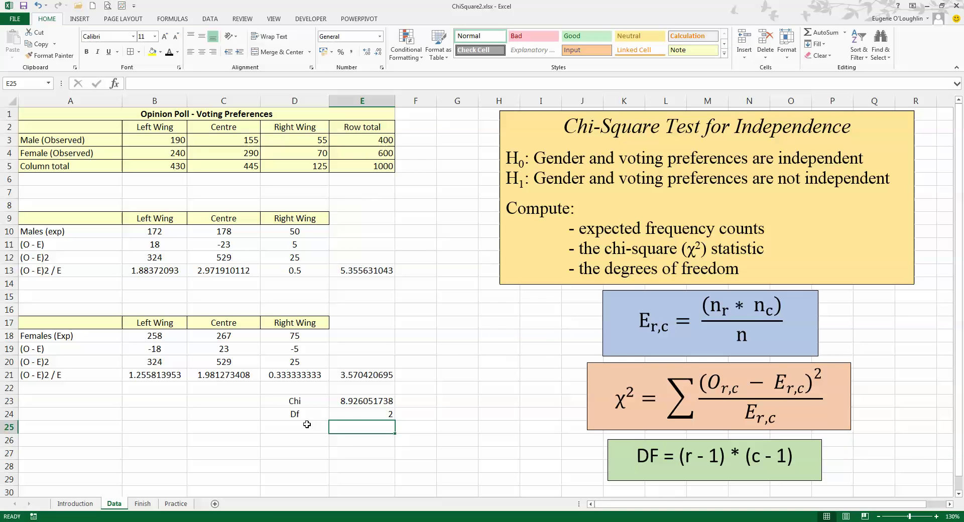
- Enter the label Crit in D25 with the critical value 5.991 in E25
left_click(307, 424)
type("Crit")
key("Tab")
type("5.991")
key("Return")
key("Return")
- Add the conclusion row: 'Chi stat > Chi crit' in D27 and 'Reject H0' in E27
type("Chi stat > Chi crit")
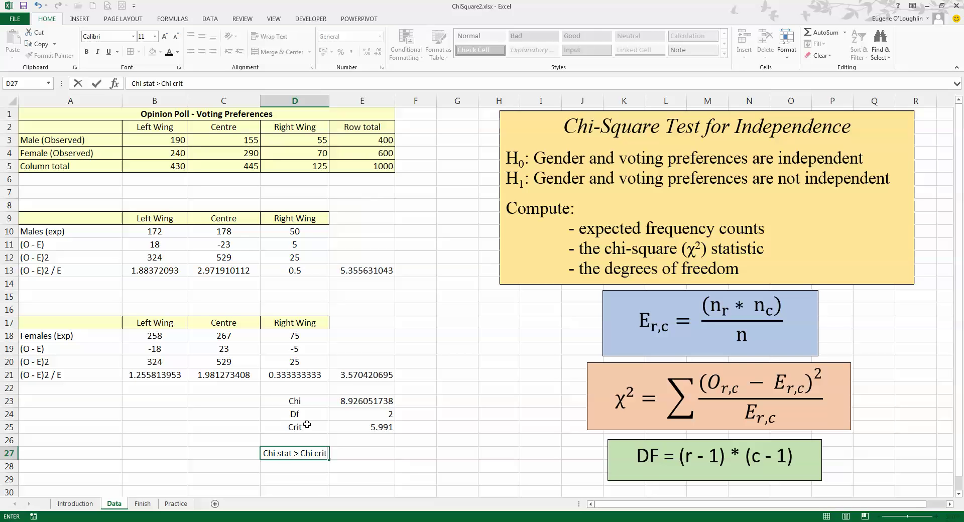
key("Tab")
type("Reject H0")
key("Return")
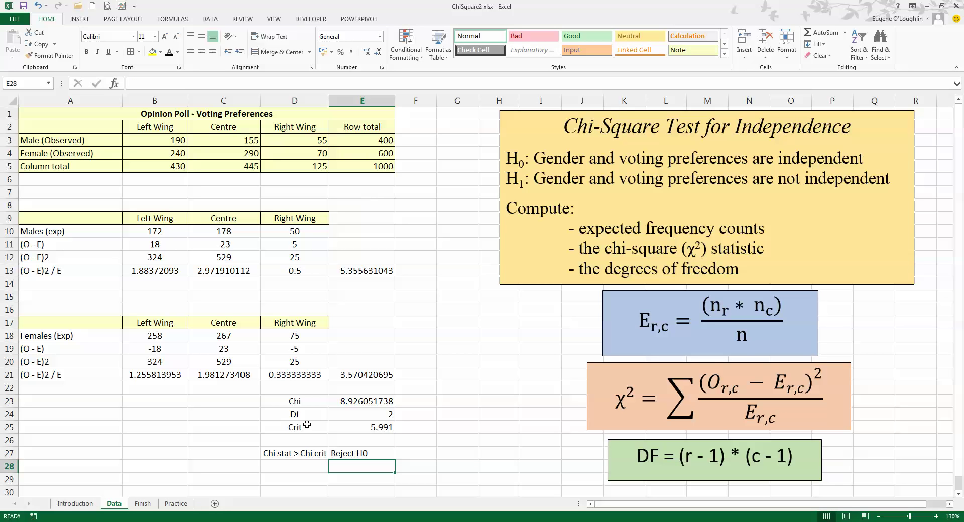